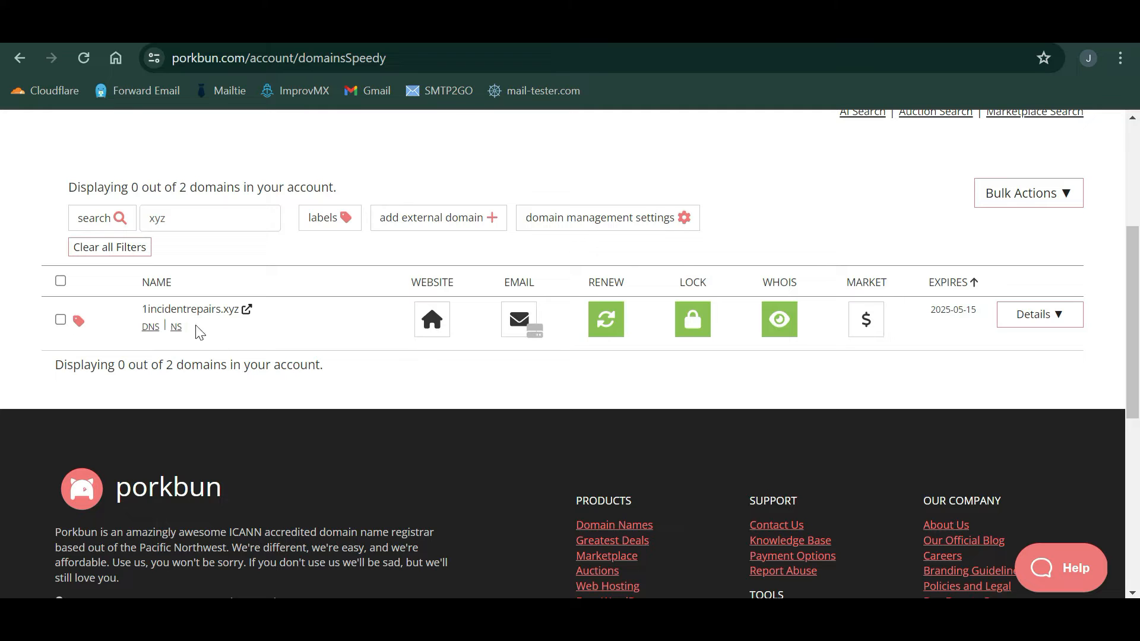
- Check the current nameservers, then switch 1incidentrepairs.xyz to Porkbun's default nameservers
left_click(176, 323)
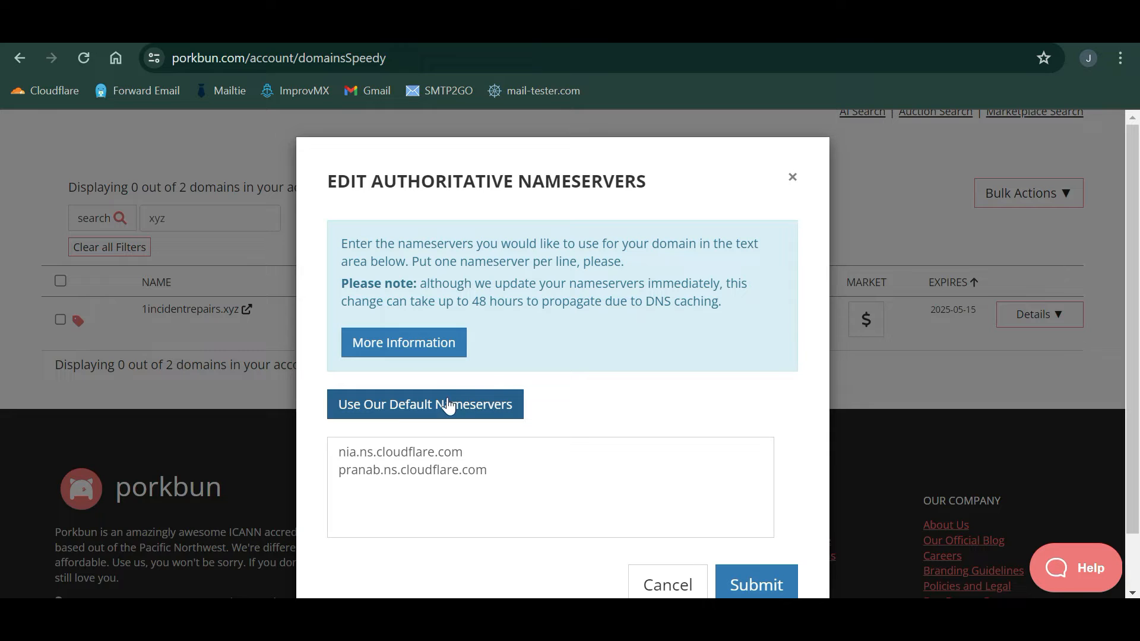
left_click(792, 176)
left_click(150, 327)
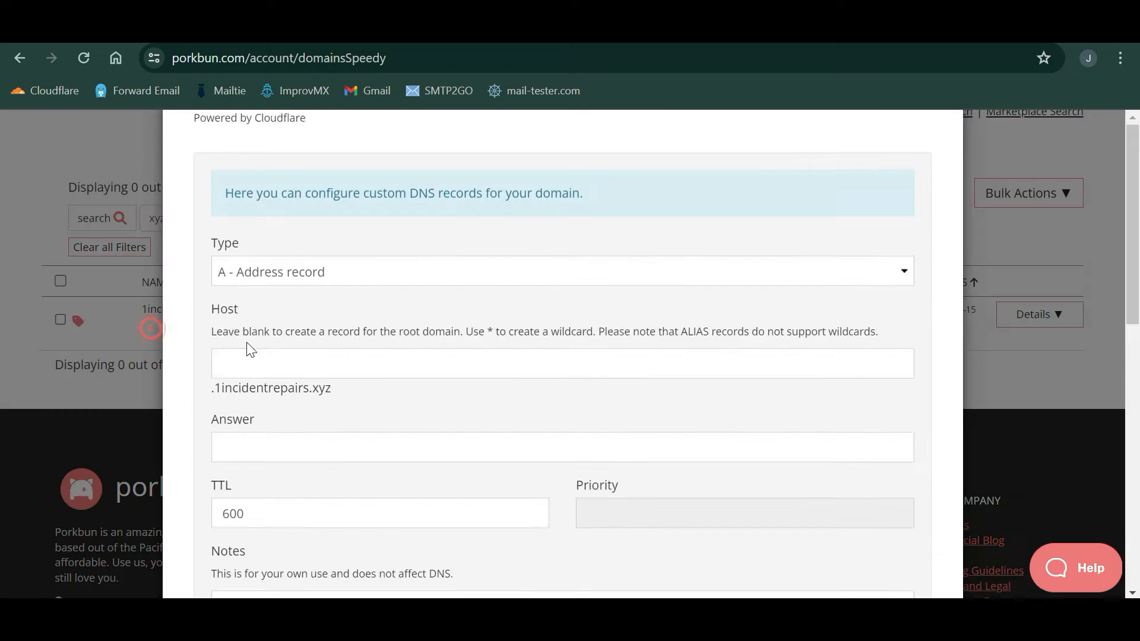
scroll(387, 435, "down", 3)
scroll(387, 435, "up", 7)
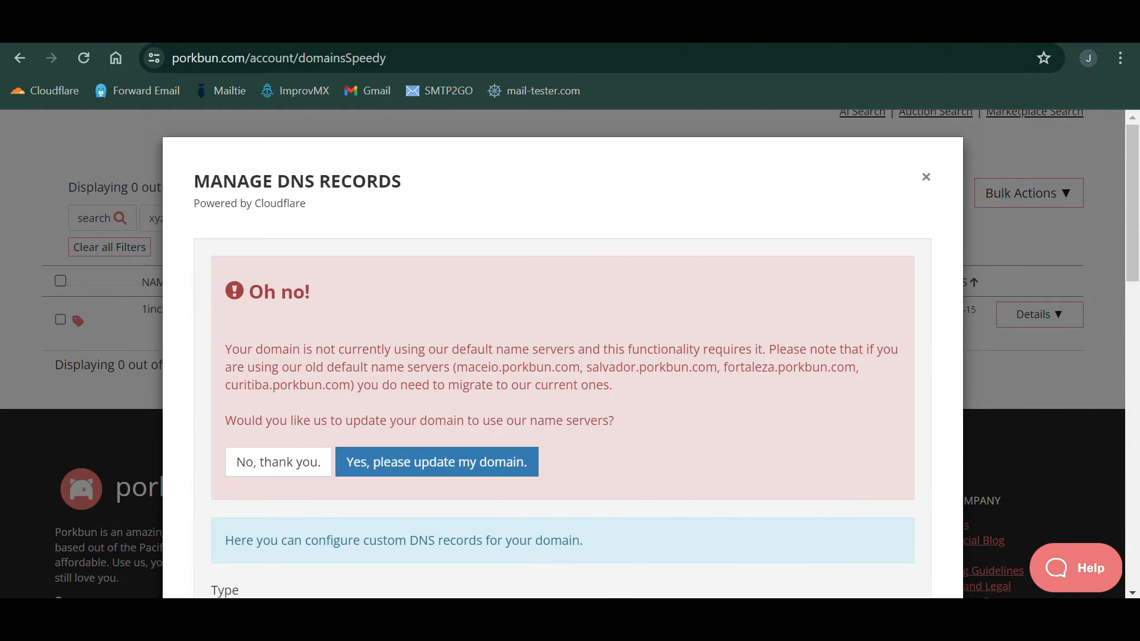
left_click(468, 456)
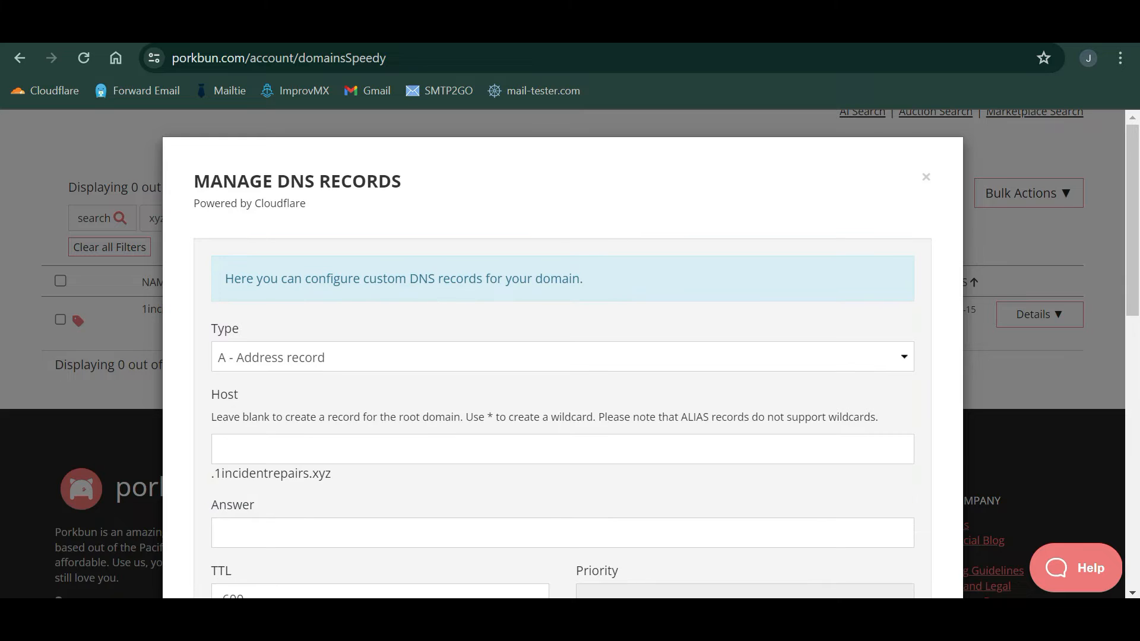
- Review the existing ALIAS and CNAME records and close the DNS records window
scroll(467, 451, "down", 10)
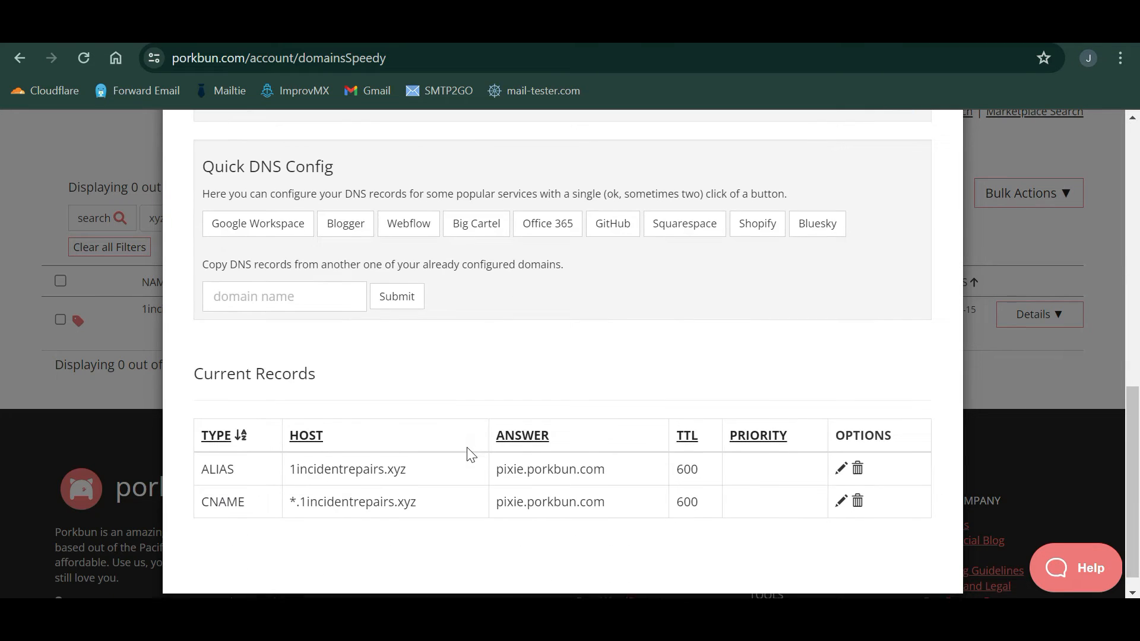
scroll(467, 451, "up", 8)
scroll(561, 356, "down", 8)
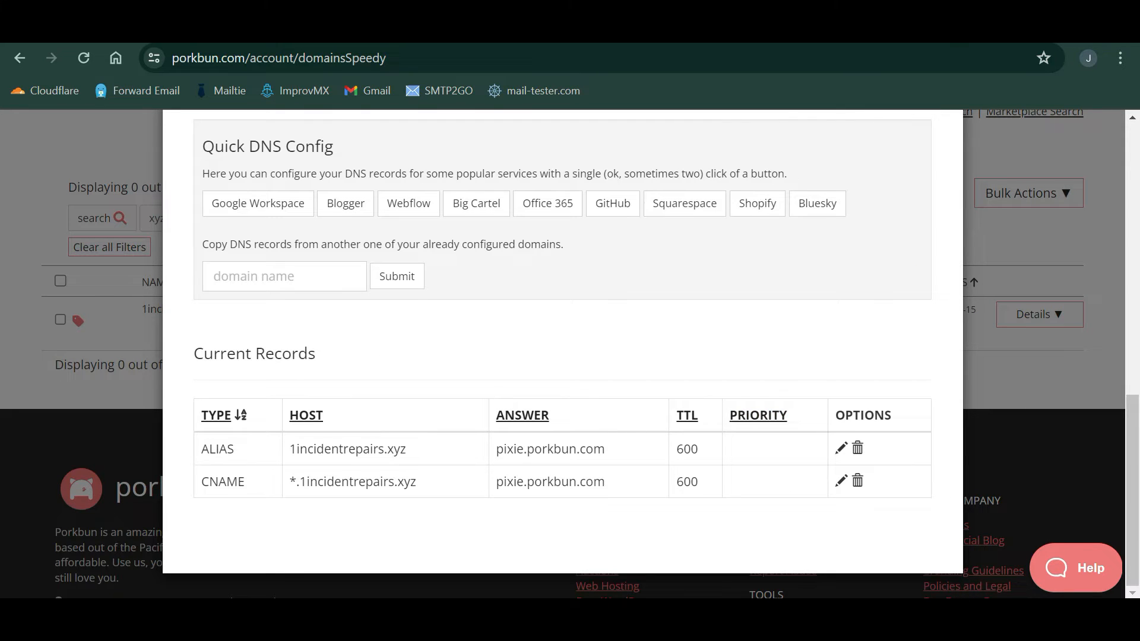
scroll(562, 356, "up", 10)
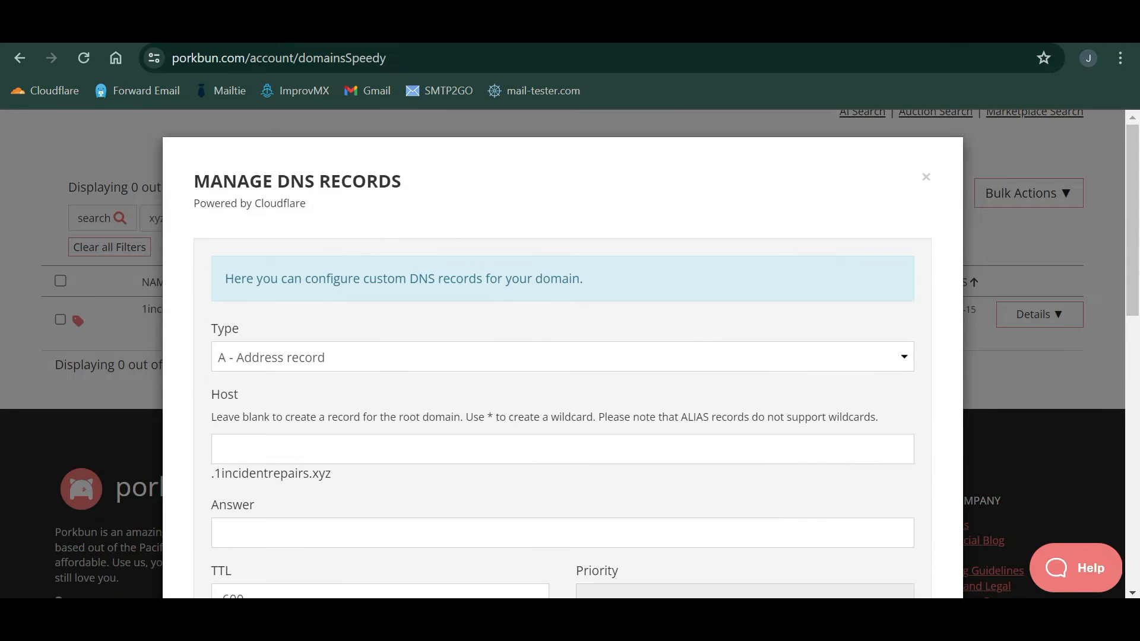
left_click(925, 176)
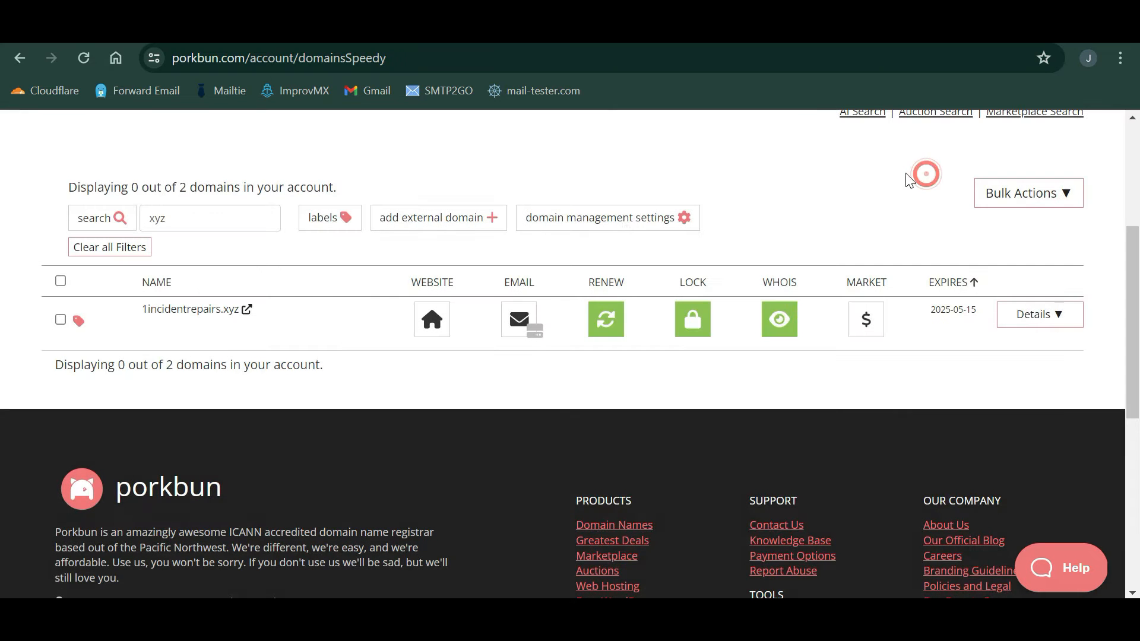
- Create an email forward from 'contact' at 1incidentrepairs.xyz to the personal Gmail address
left_click(531, 322)
scroll(565, 358, "down", 2)
scroll(565, 358, "down", 1)
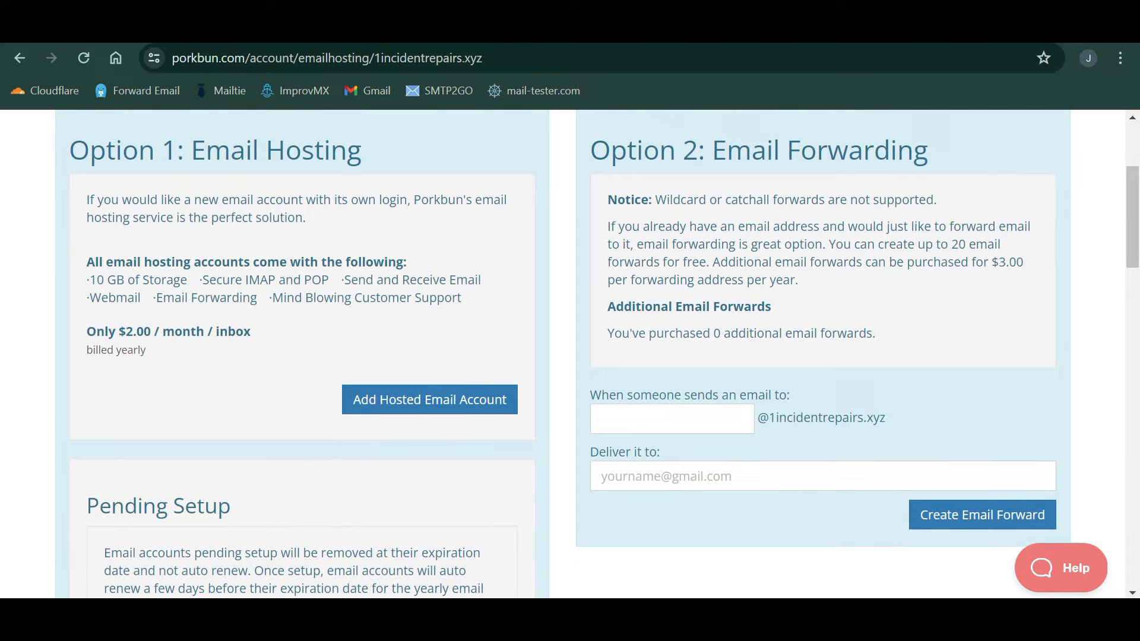
left_click(713, 425)
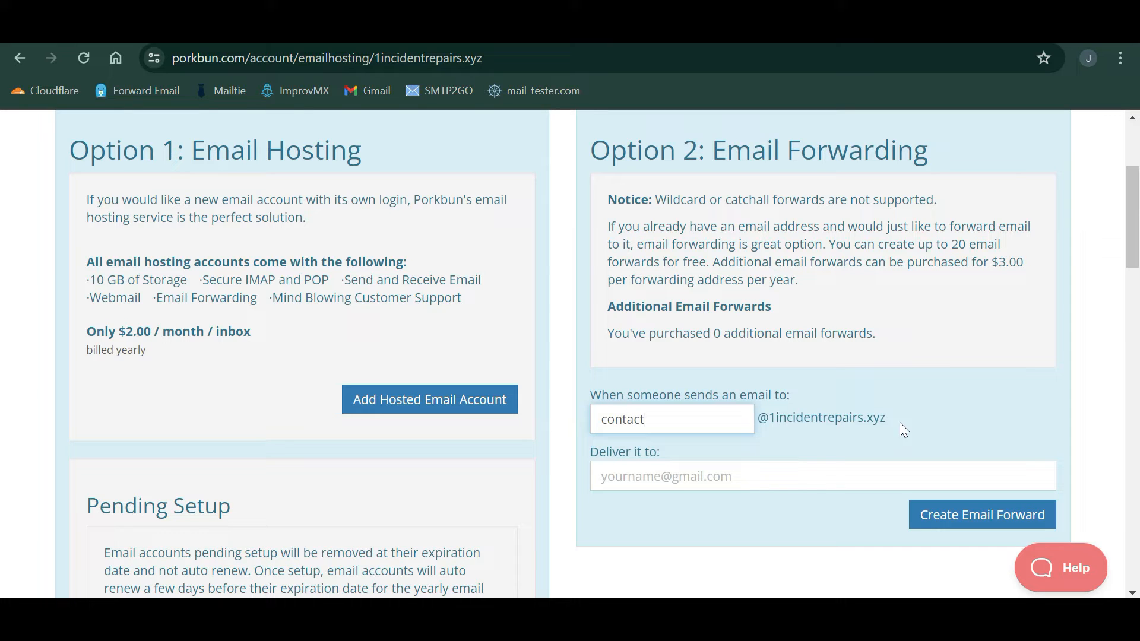
left_click(782, 474)
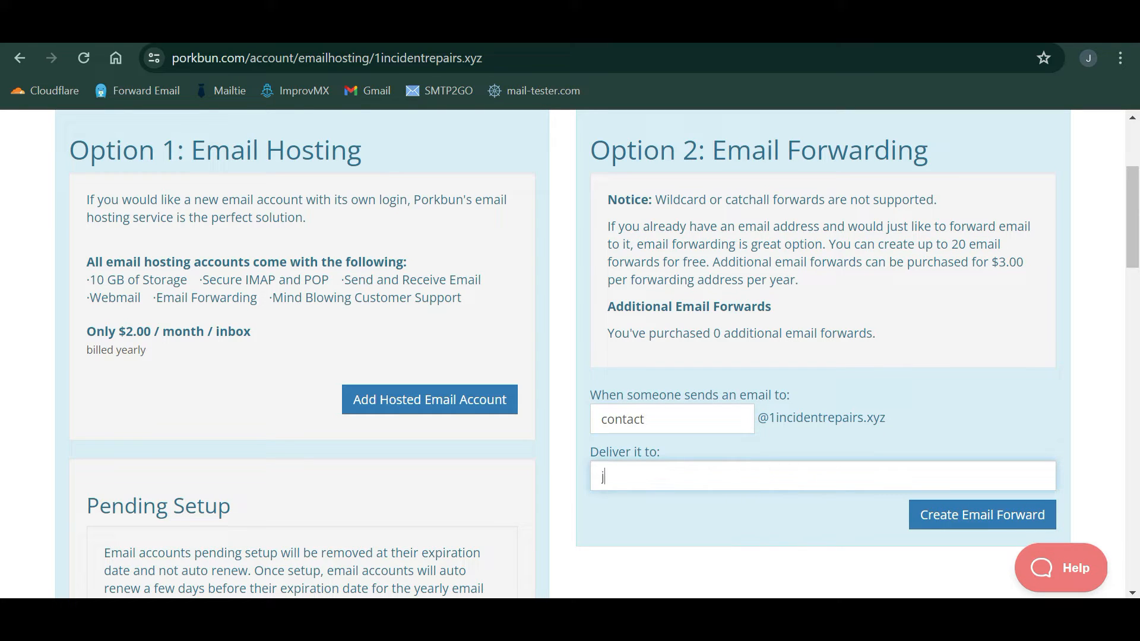
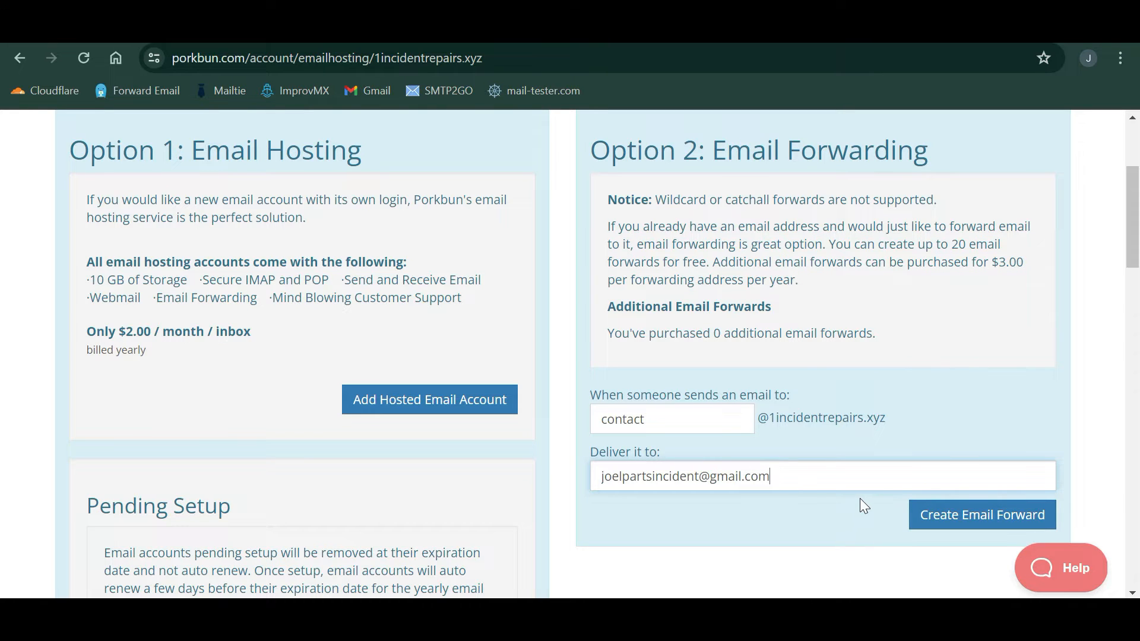
scroll(909, 497, "down", 1)
left_click(966, 469)
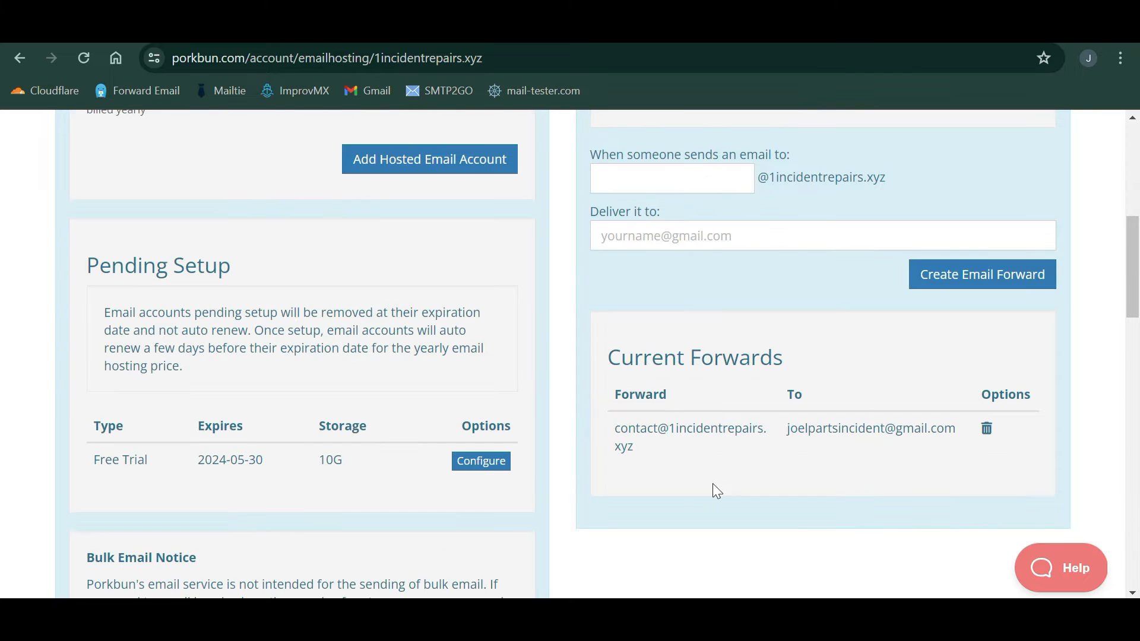
scroll(740, 473, "down", 3)
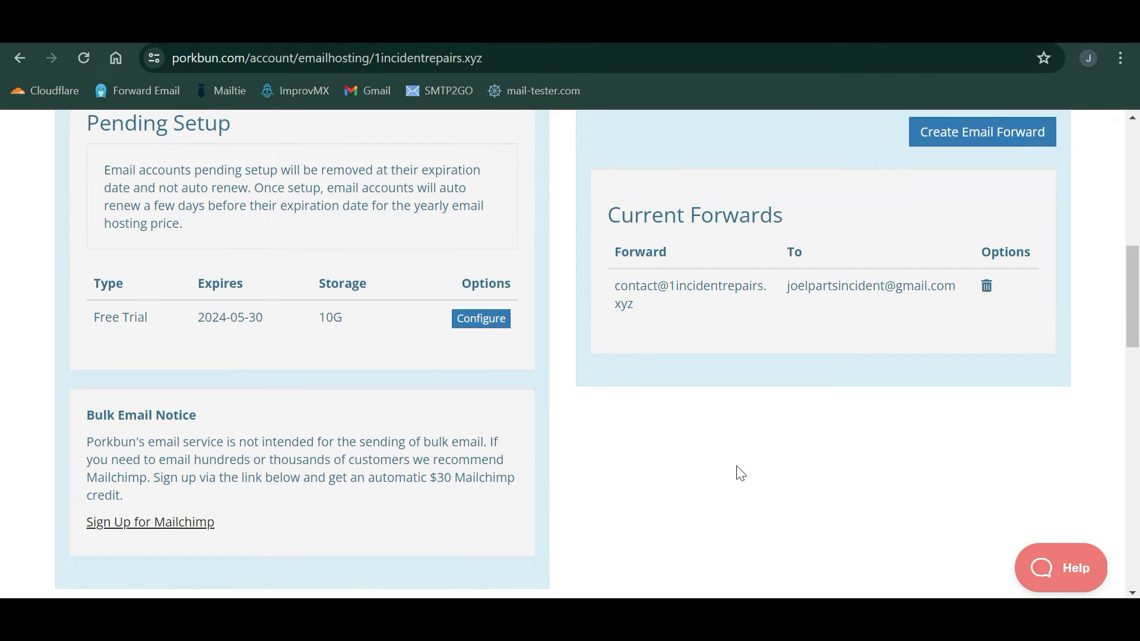
scroll(740, 473, "up", 10)
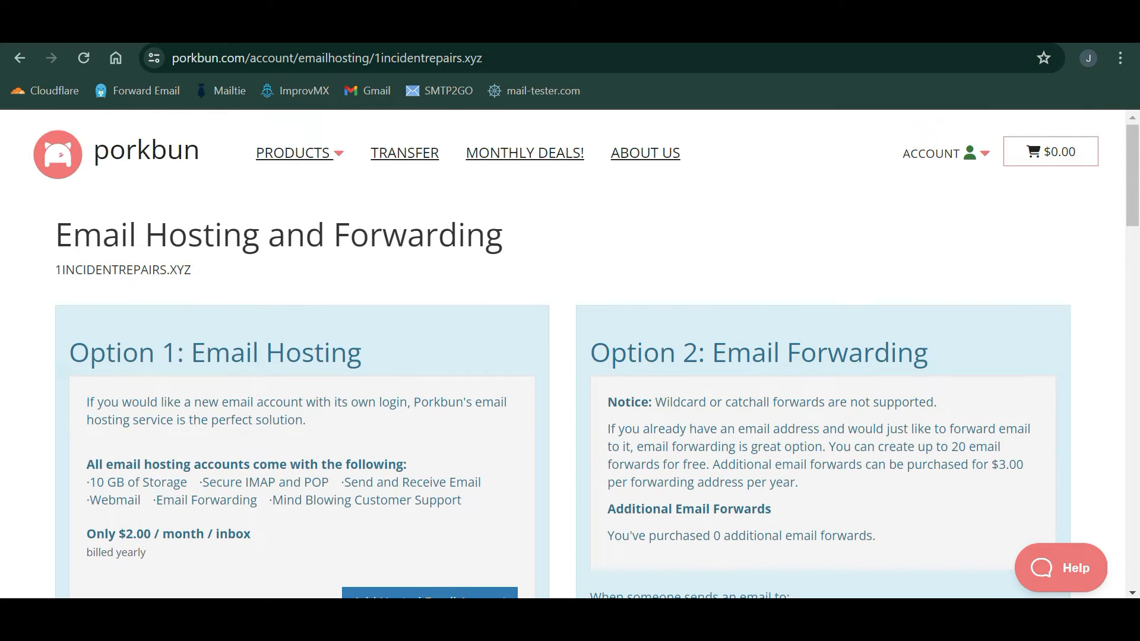
key("alt+Left")
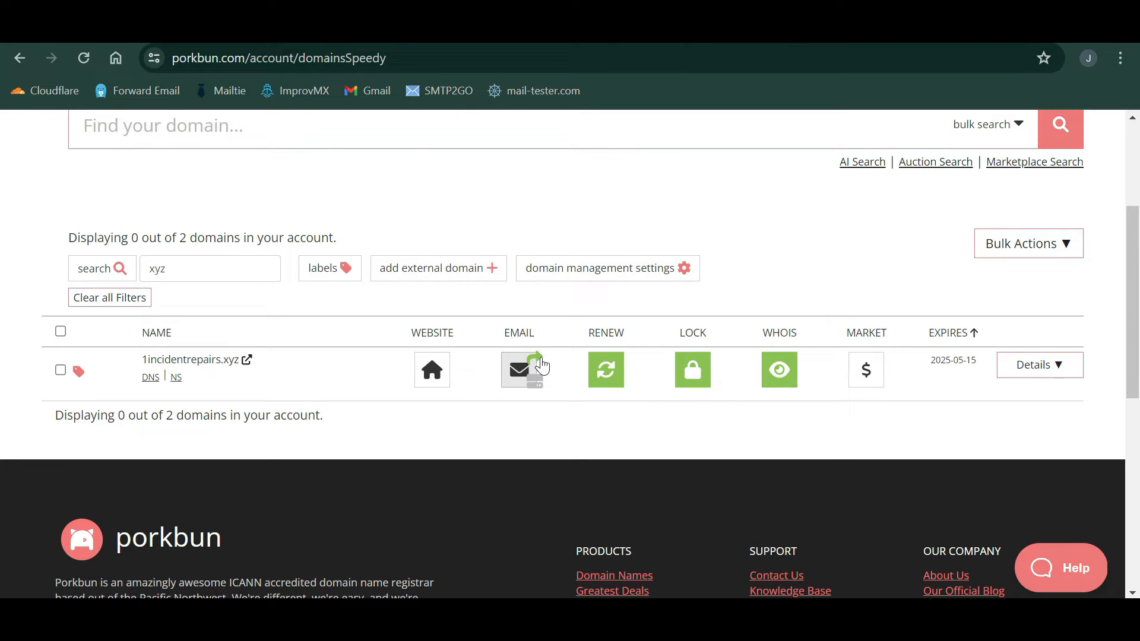
- Open 1incidentrepairs.xyz's DNS records and scroll down to the Current Records list
left_click(155, 380)
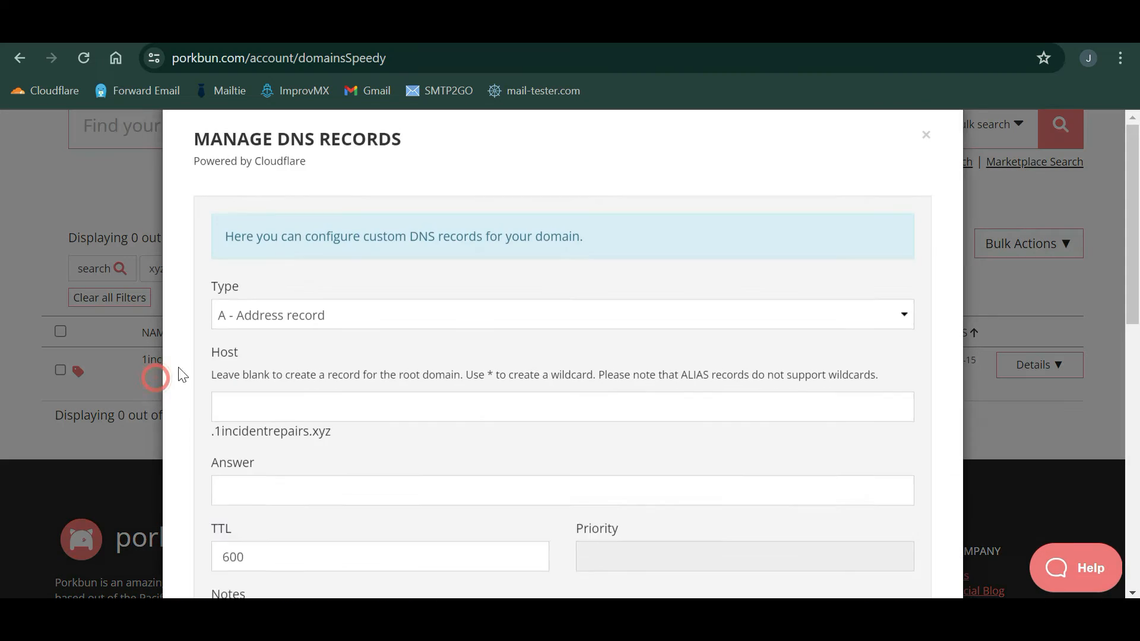
scroll(331, 358, "down", 8)
scroll(332, 355, "down", 5)
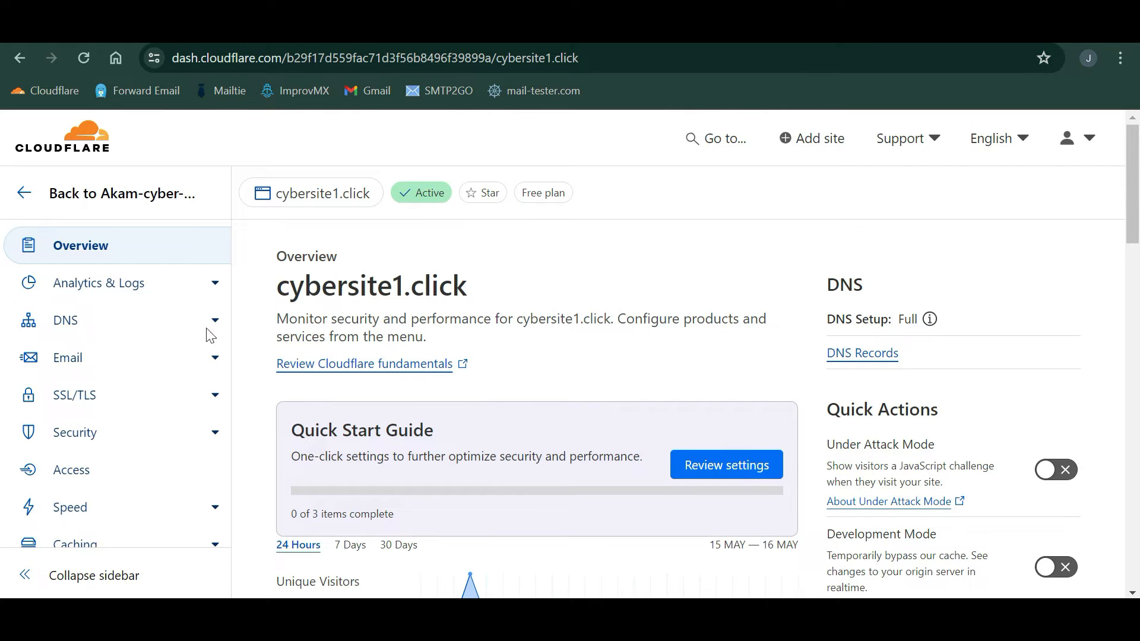
- Enable Cloudflare Email Routing for cybersite1.click, adding its MX and SPF TXT records
left_click(134, 356)
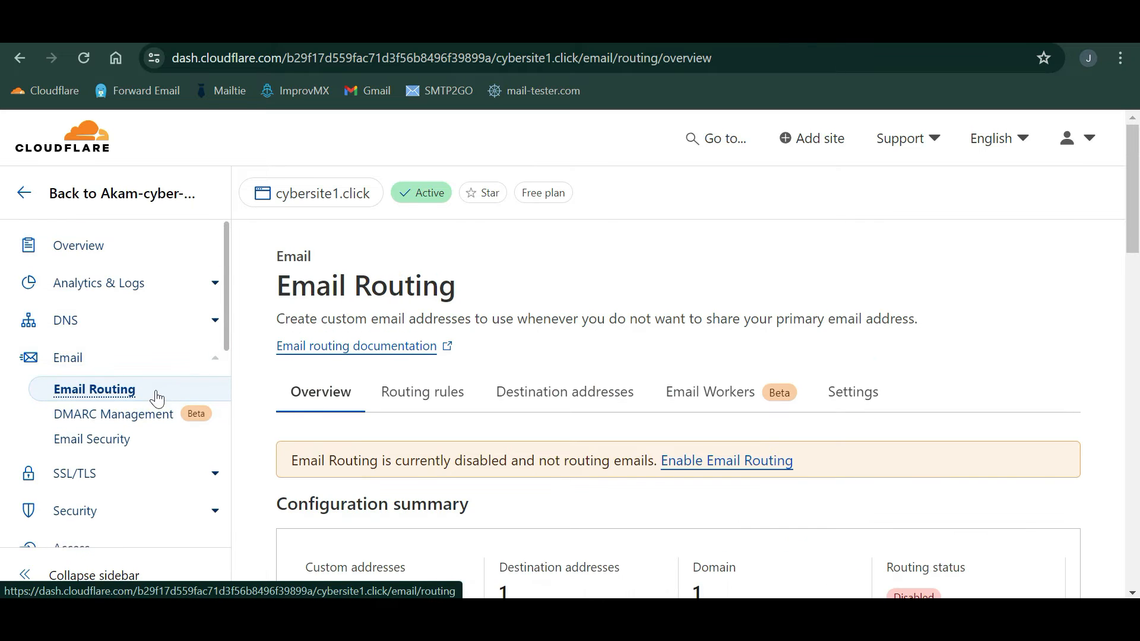
scroll(376, 384, "down", 1)
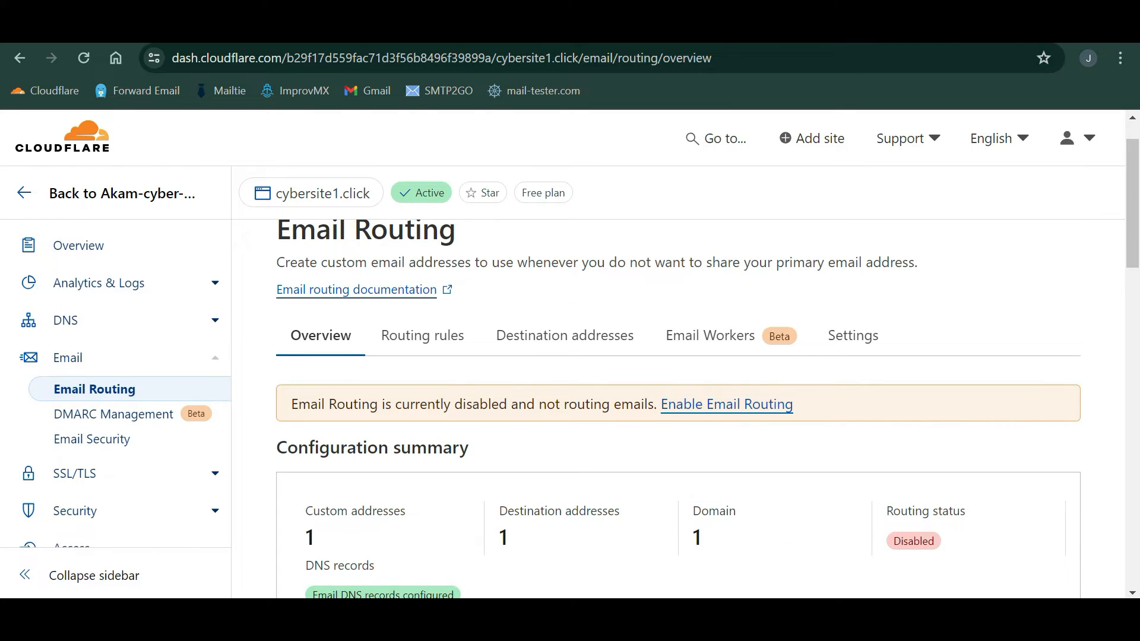
left_click(727, 408)
scroll(727, 409, "down", 2)
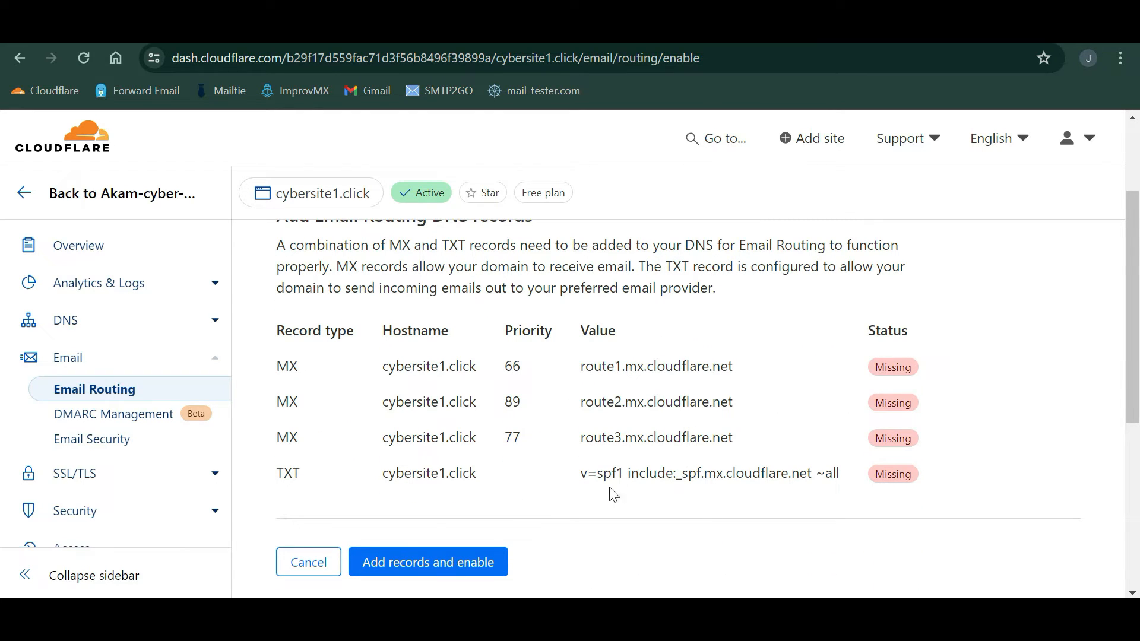
left_click(438, 571)
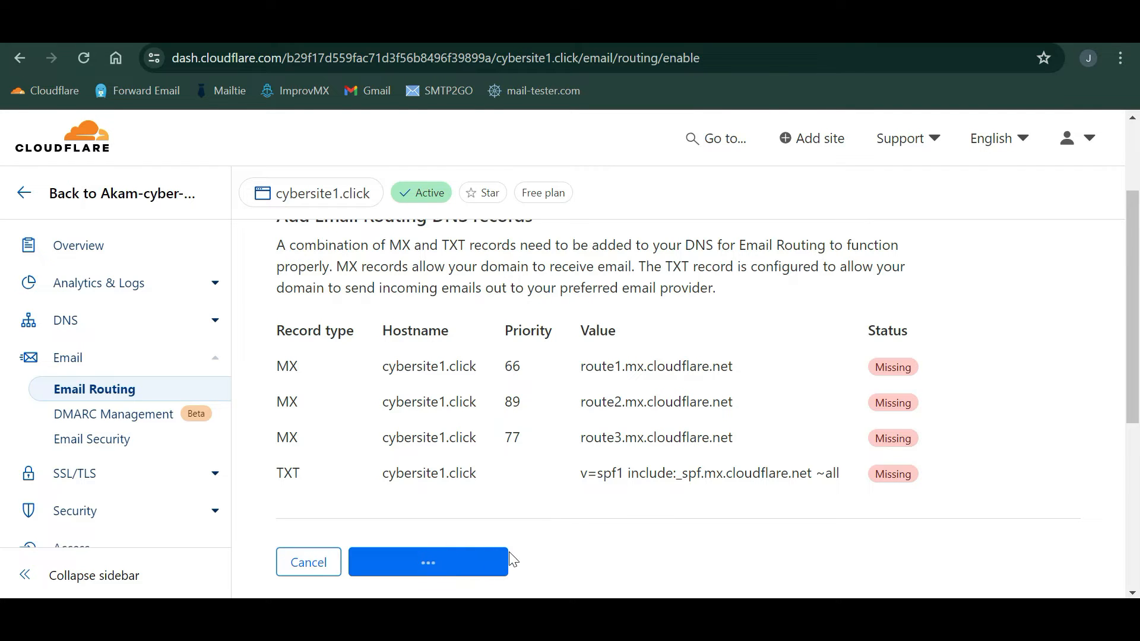
scroll(516, 550, "down", 2)
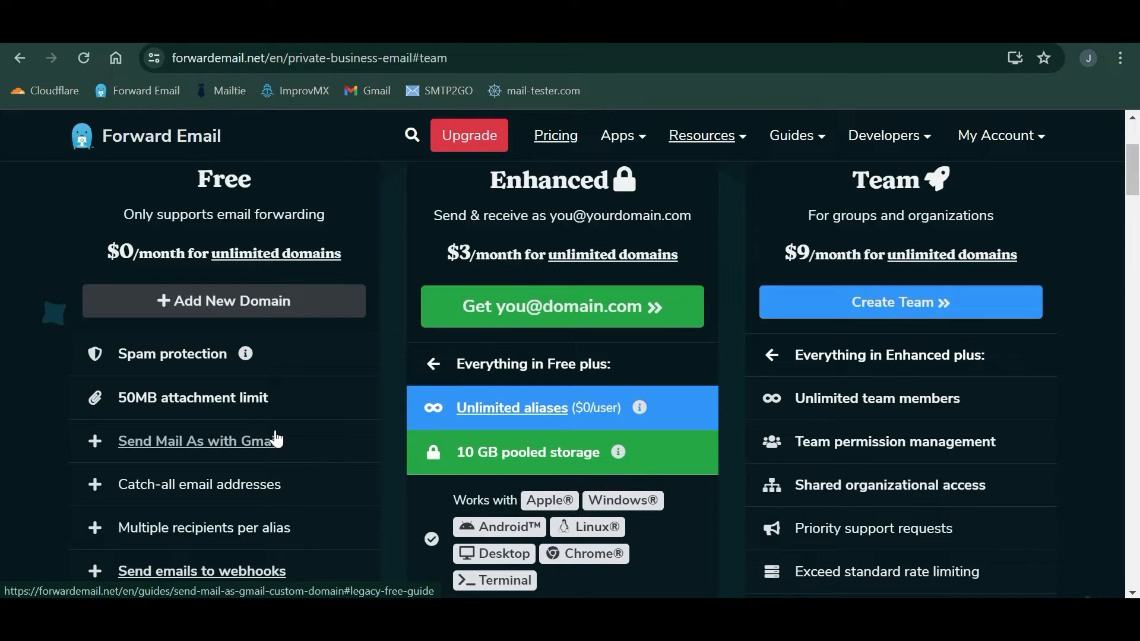
- Scroll through Forward Email's Free plan features, then bring up ImprovMX's pricing page
scroll(276, 439, "up", 1)
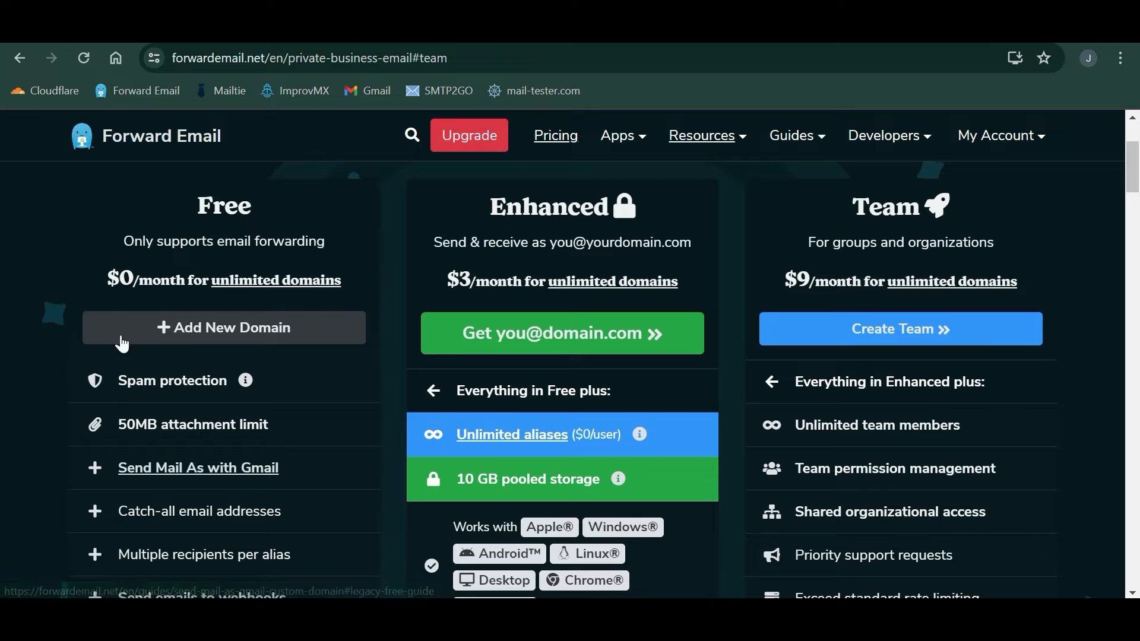
scroll(192, 368, "down", 1)
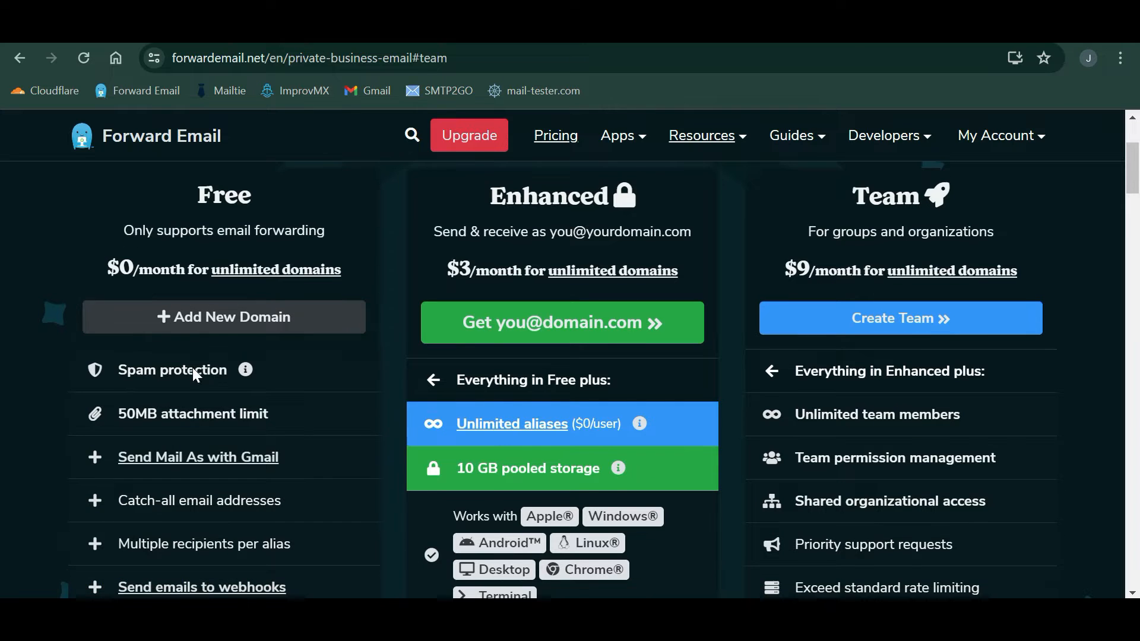
scroll(563, 379, "down", 1)
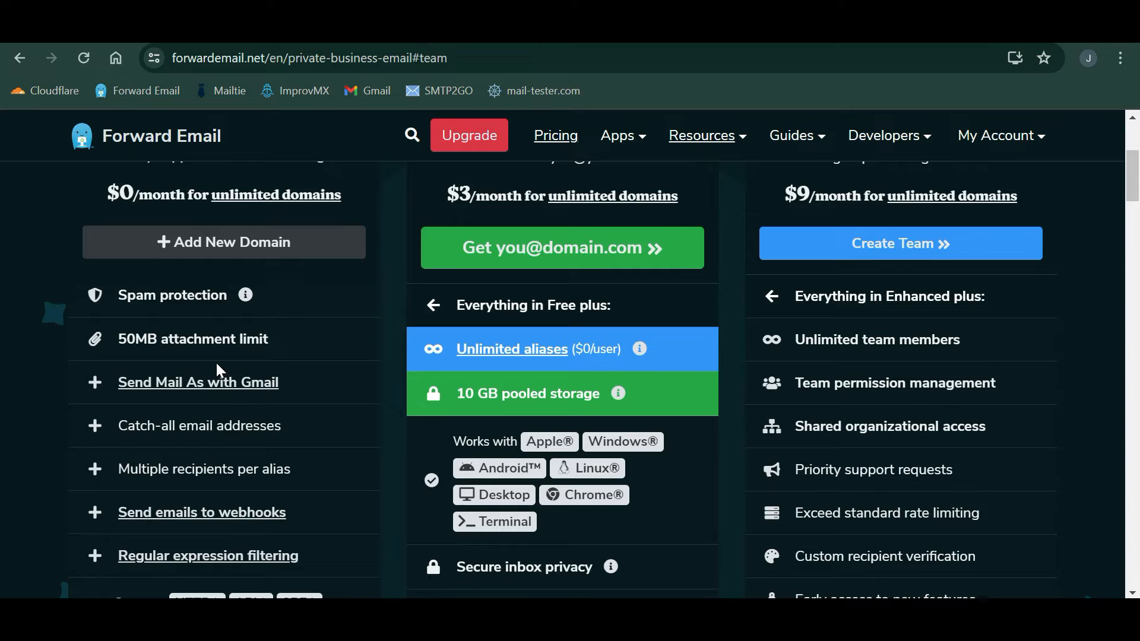
scroll(217, 364, "down", 1)
scroll(288, 355, "up", 2)
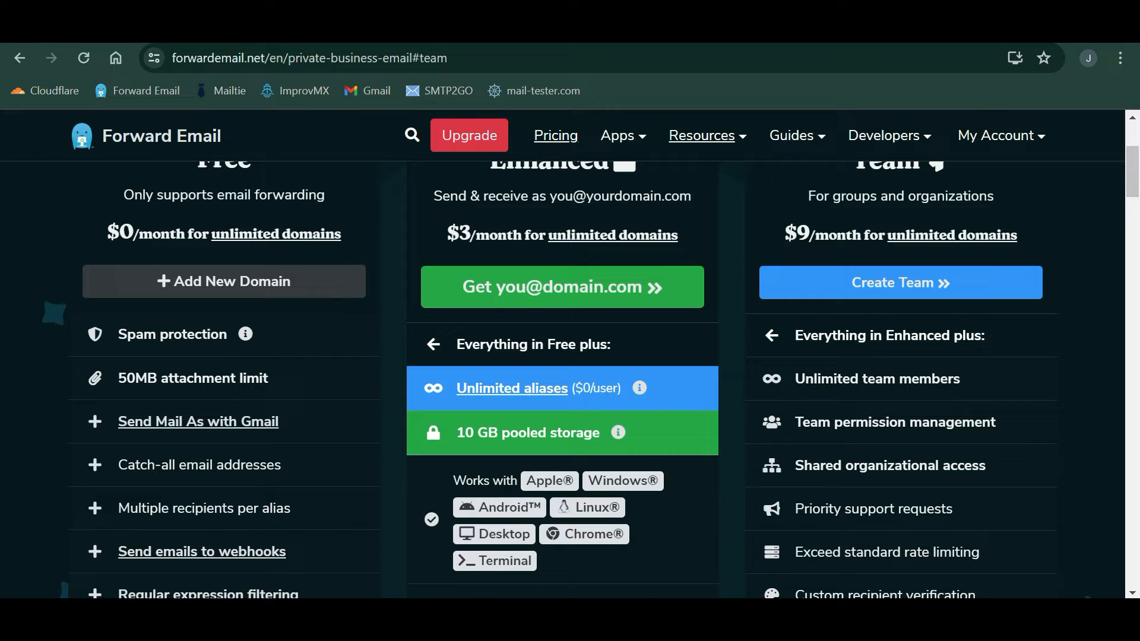
key("ctrl+Tab")
scroll(310, 320, "up", 1)
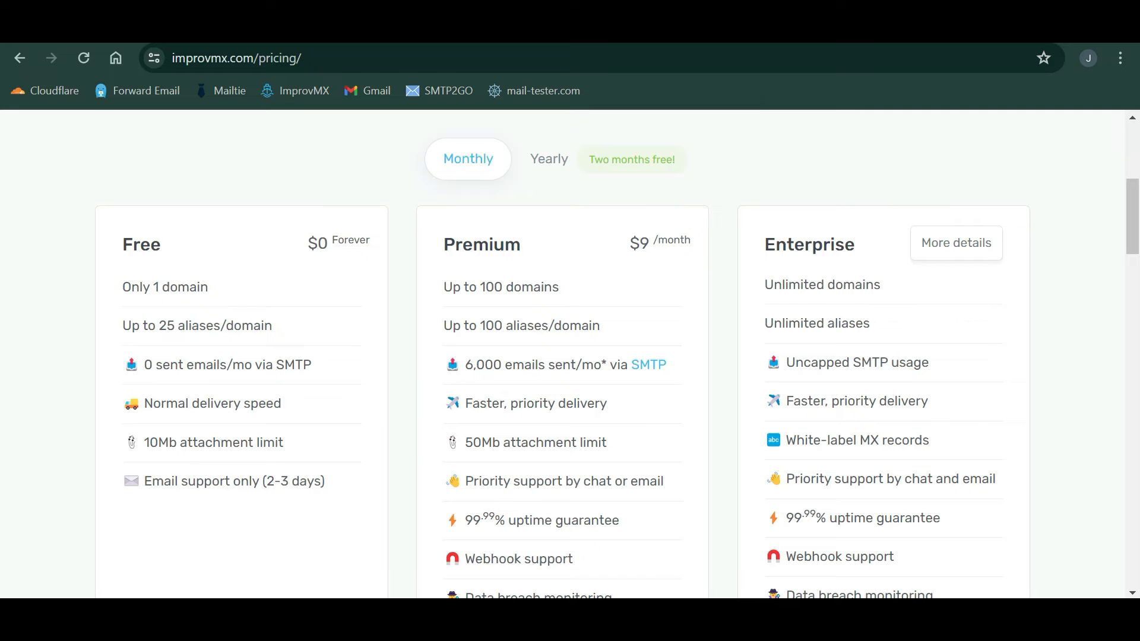
- Scroll ImprovMX's pricing page comparing the Free, $9 Premium and Enterprise plans
scroll(209, 459, "up", 1)
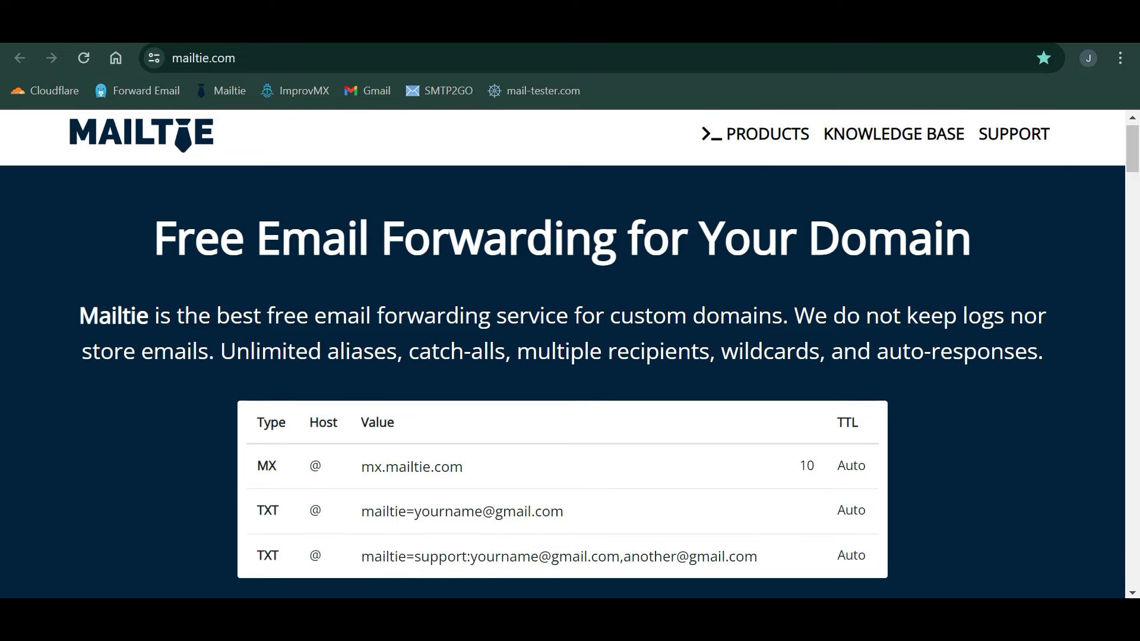
- Scroll through Mailtie's setup instructions for the mx.mailtie.com MX and TXT records
scroll(753, 265, "down", 2)
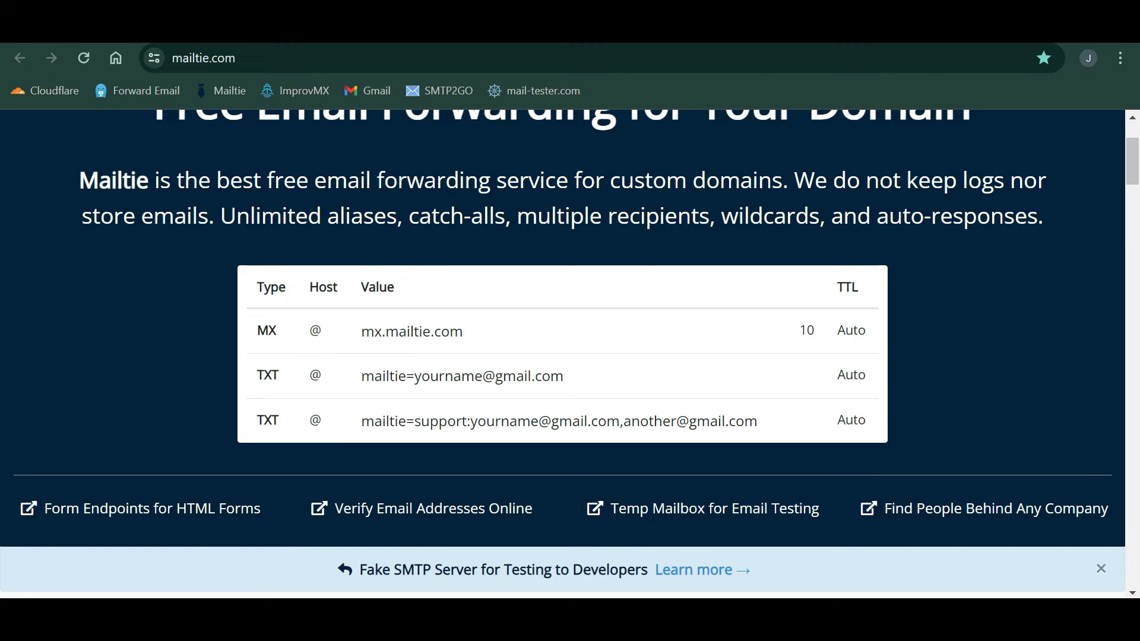
scroll(563, 350, "down", 8)
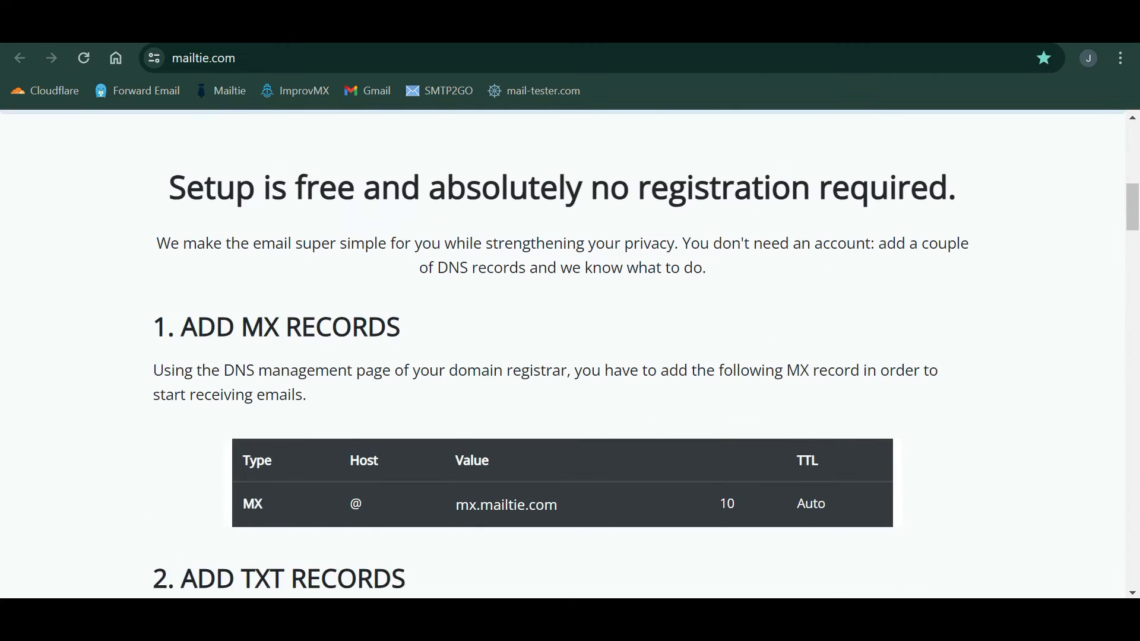
scroll(448, 382, "up", 10)
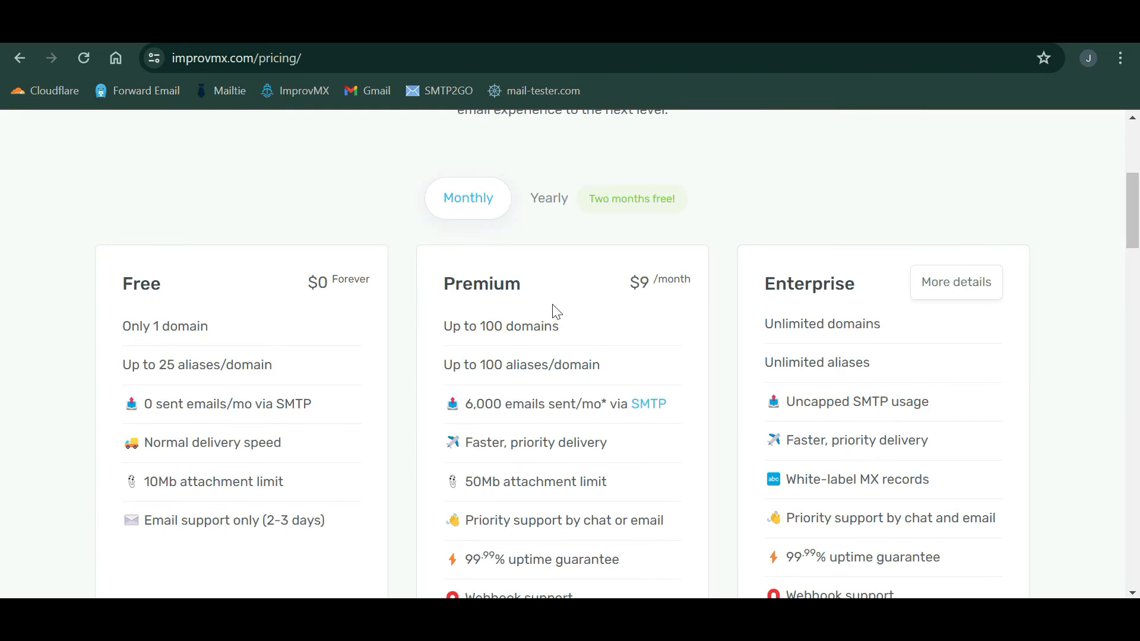
scroll(555, 310, "up", 2)
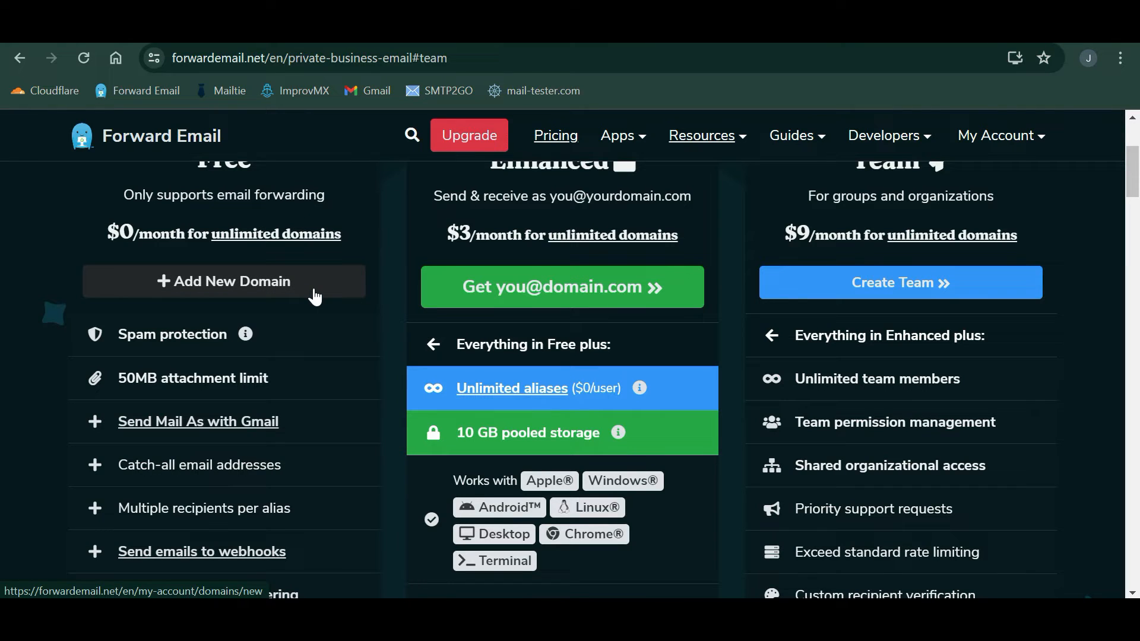
- Add 1incidentrepairs.xyz as a new domain under Forward Email's Free plan
left_click(263, 286)
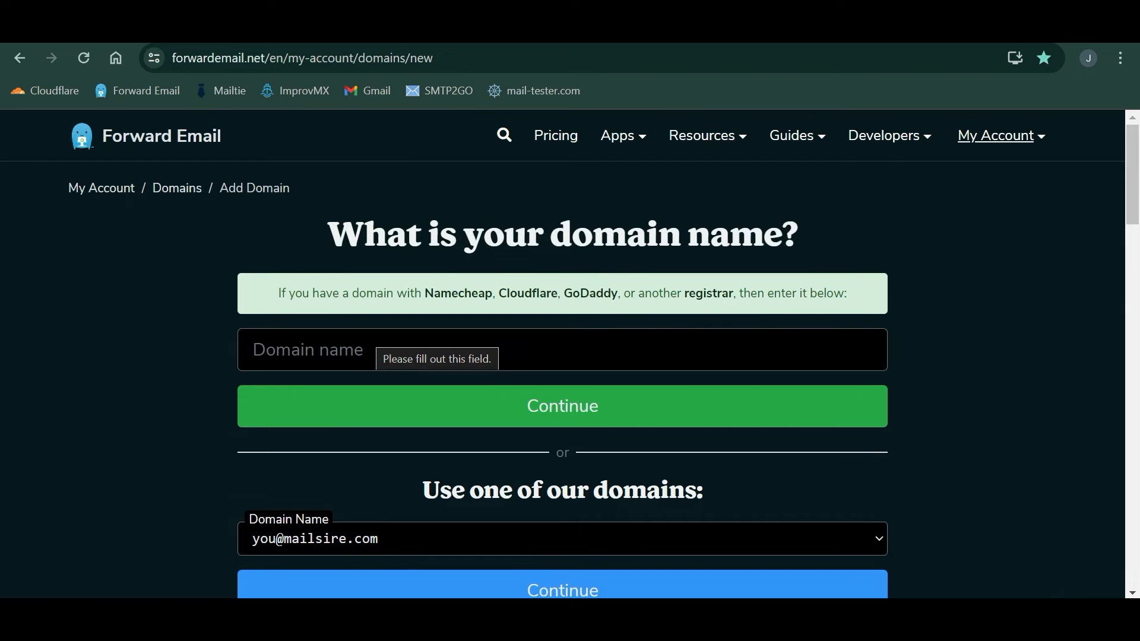
left_click(367, 333)
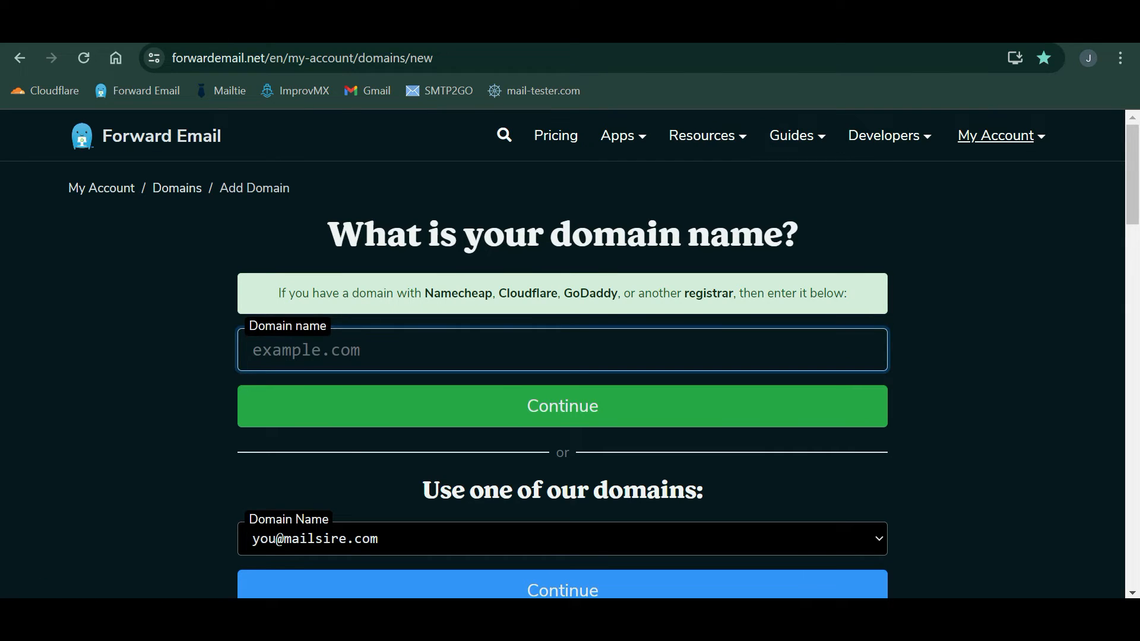
type("1incidentrepairs.xyz")
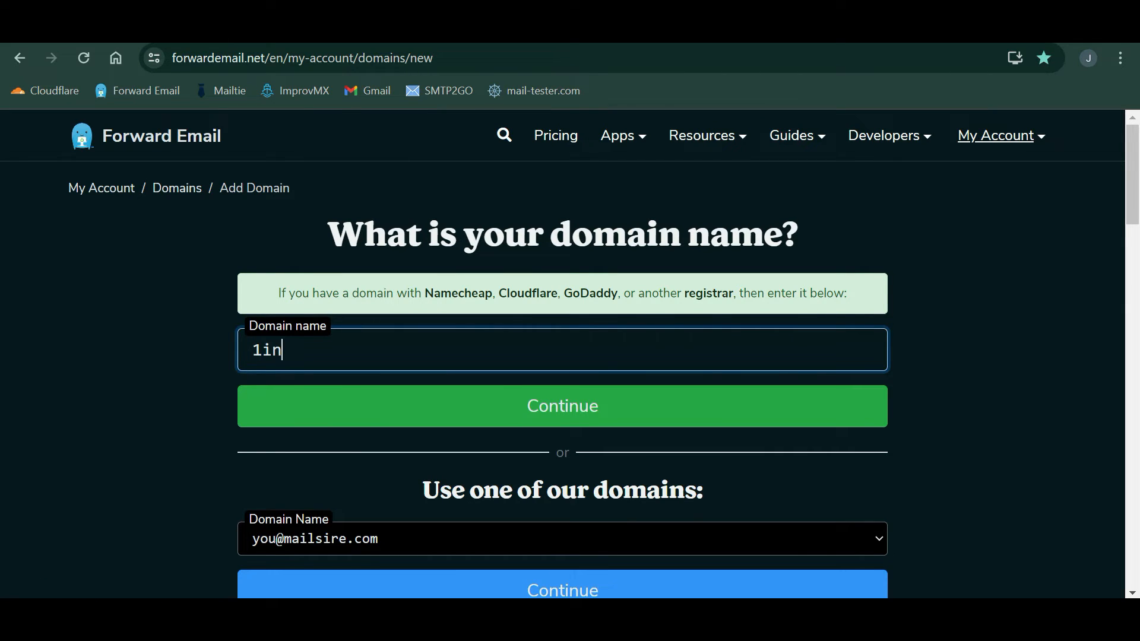
left_click(526, 399)
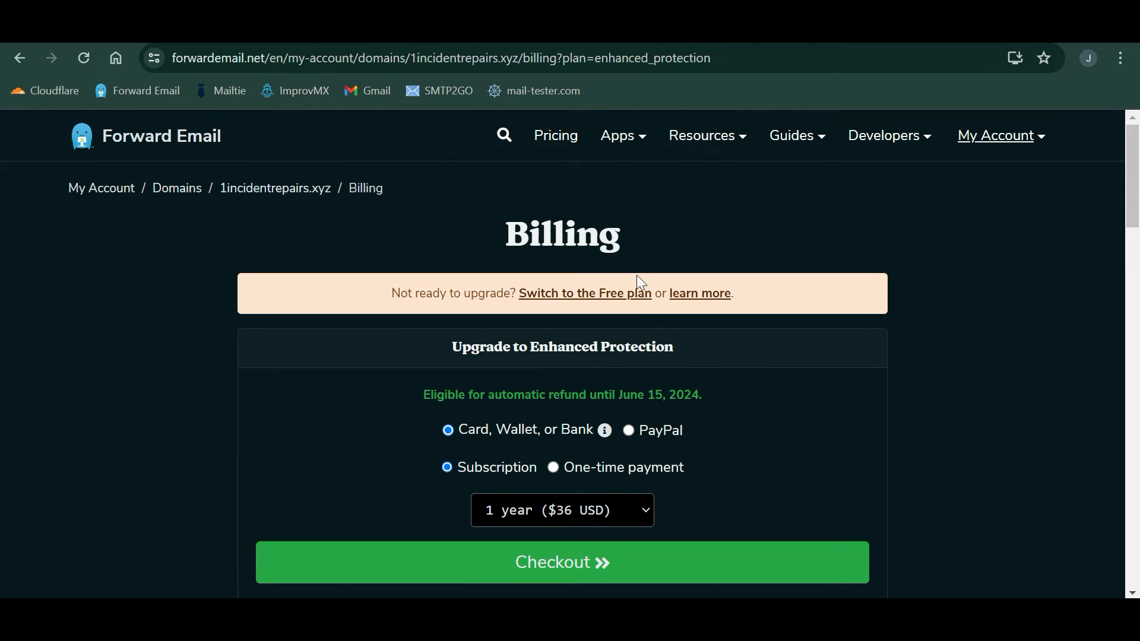
- Switch to the Free plan and scroll to the Step 2 DNS records on the setup page
left_click(631, 291)
scroll(546, 454, "down", 5)
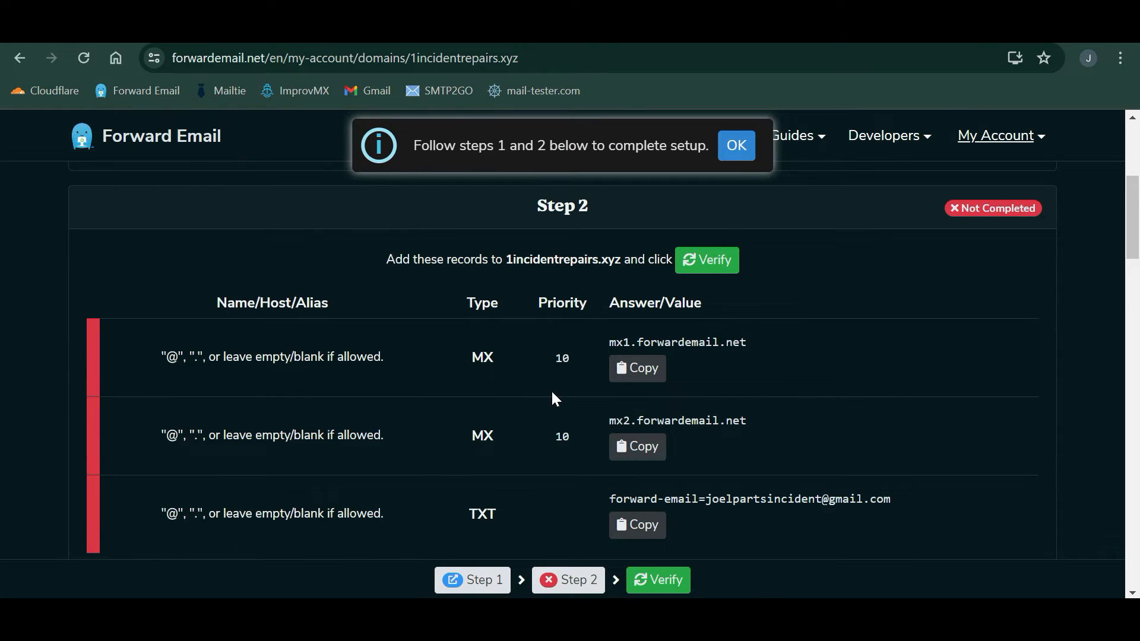
scroll(553, 391, "down", 1)
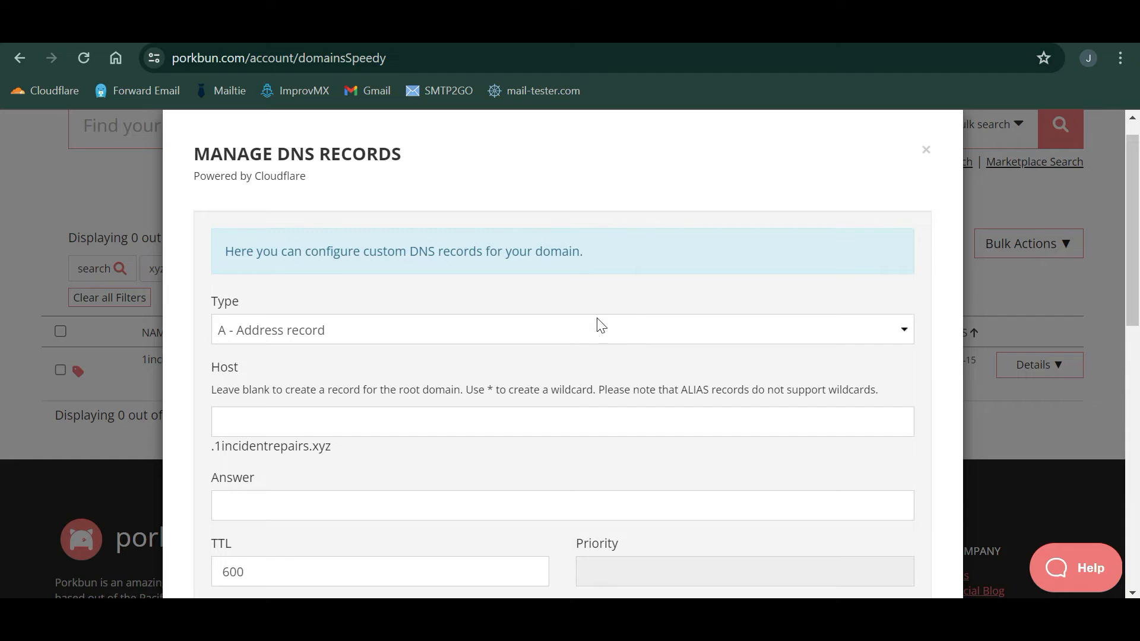
- Add an MX record for mx1.forwardemail.net with priority 10
left_click(569, 330)
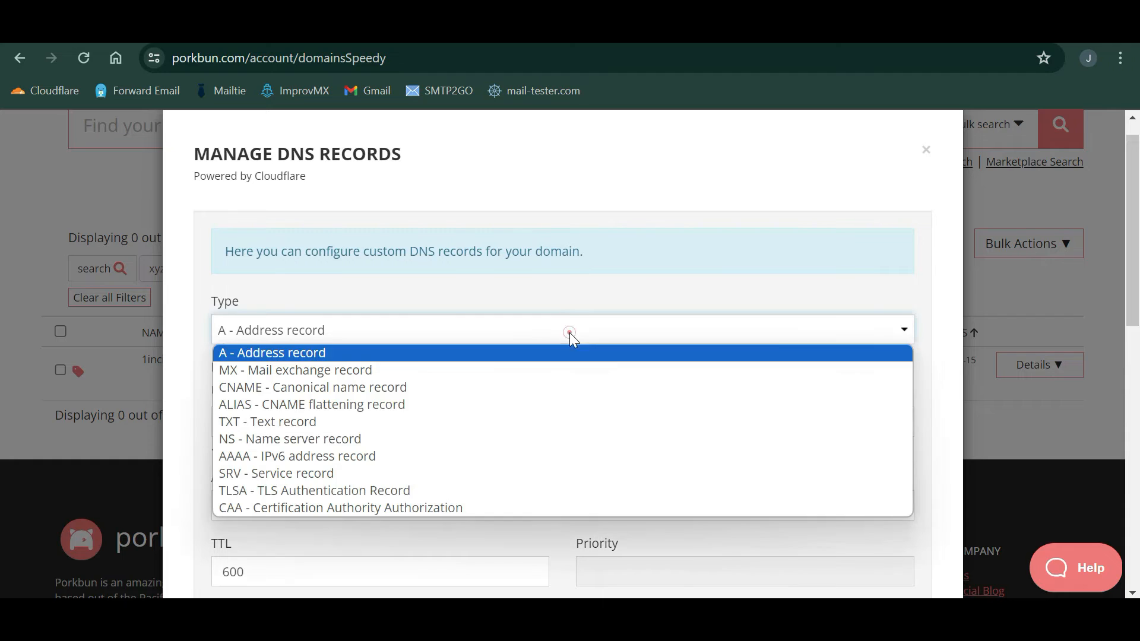
left_click(331, 374)
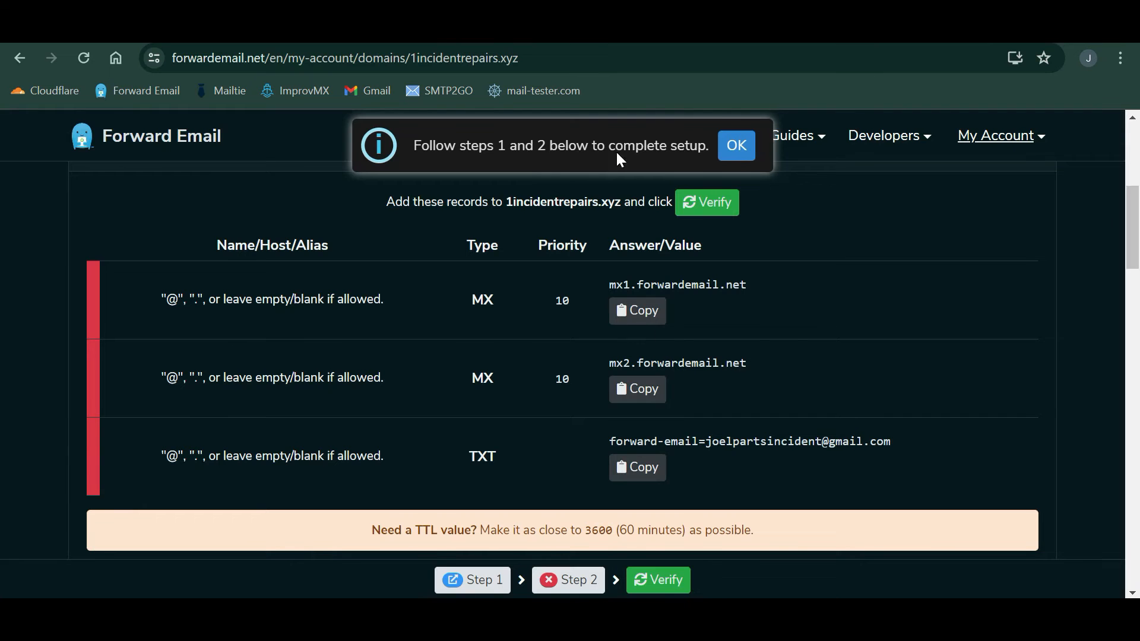
left_click(648, 324)
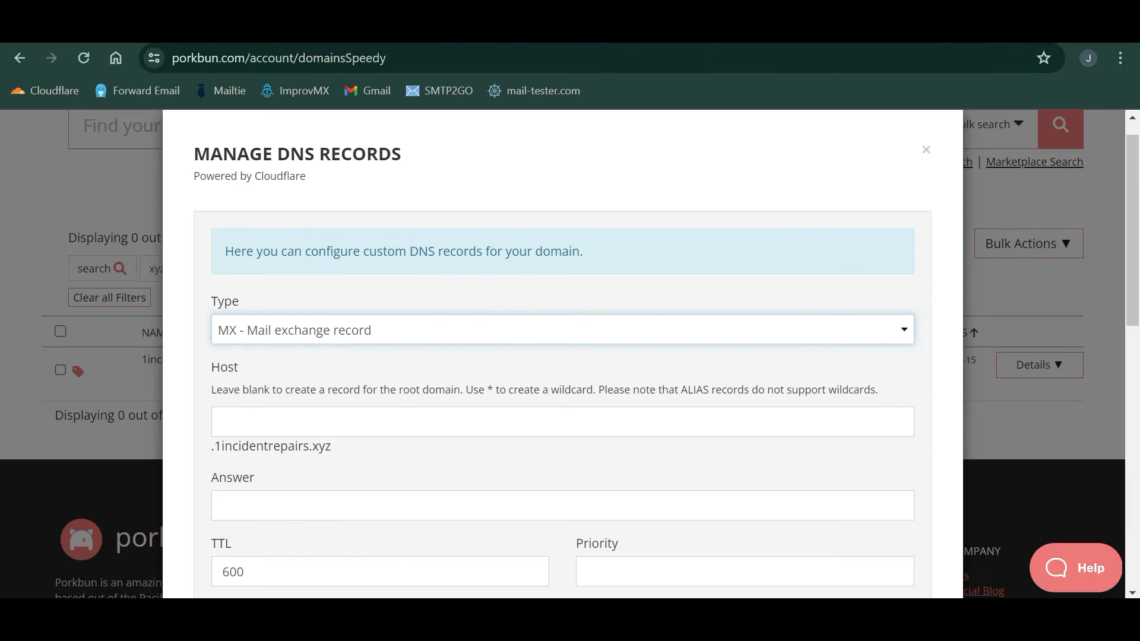
scroll(341, 450, "down", 1)
left_click(282, 475)
key("ctrl+v")
scroll(282, 475, "down", 1)
left_click(611, 470)
type("10")
scroll(653, 463, "down", 5)
left_click(860, 361)
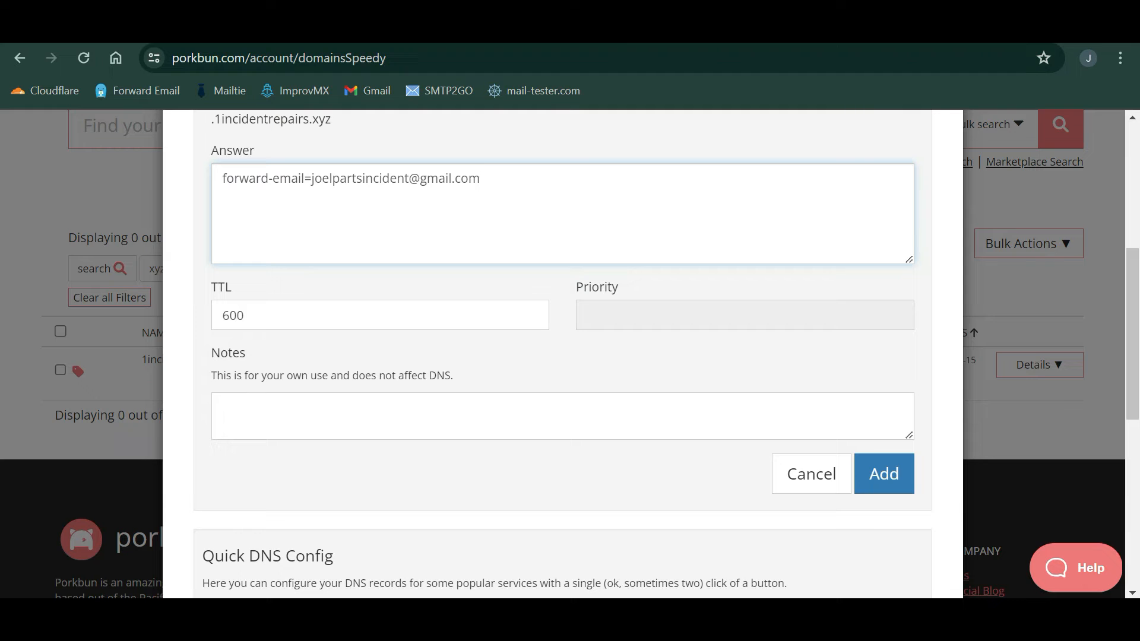
- Add the forward-email TXT record and return to Forward Email's setup page
left_click(899, 473)
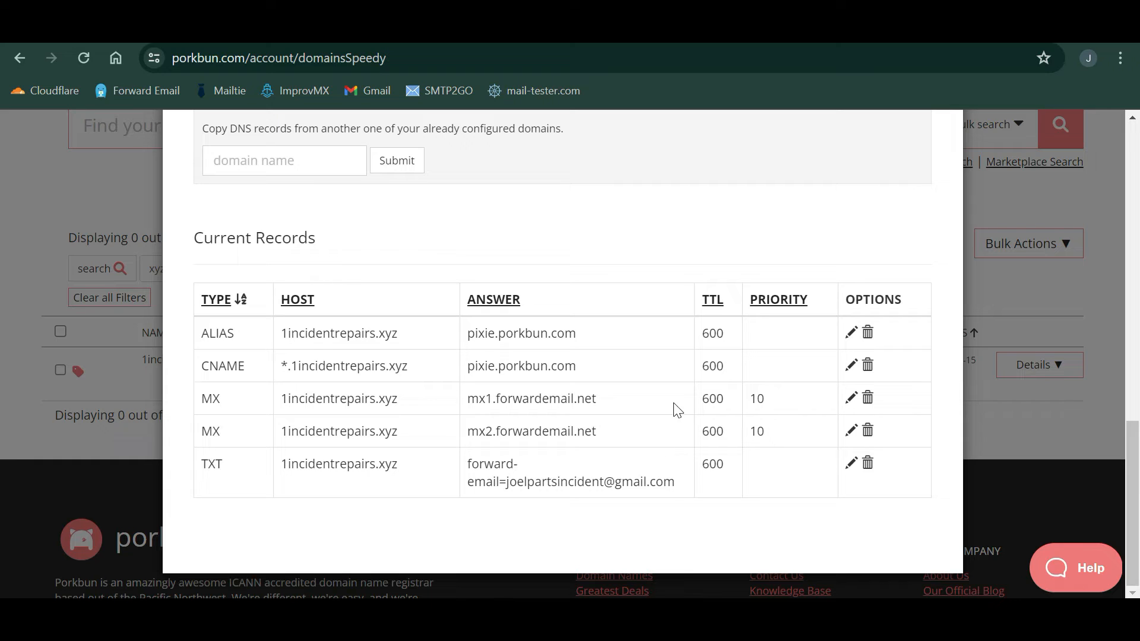
key("ctrl+Tab")
scroll(566, 411, "down", 2)
- Verify 1incidentrepairs.xyz's DNS records until Step 1 and Step 2 show Completed, then go to the domains list
scroll(567, 413, "down", 2)
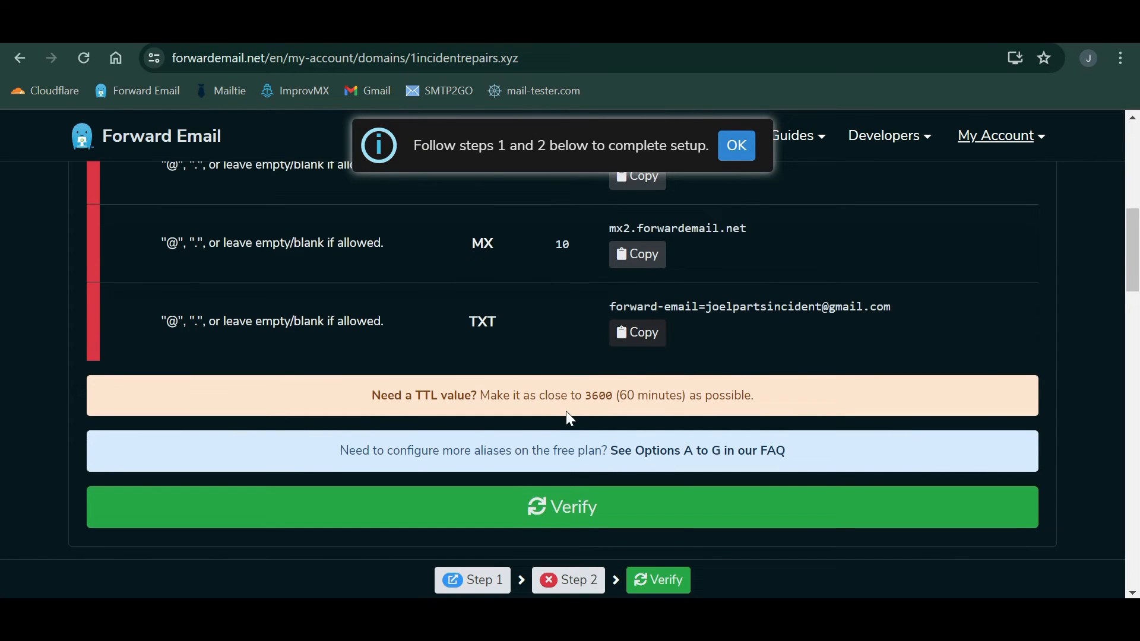
left_click(572, 431)
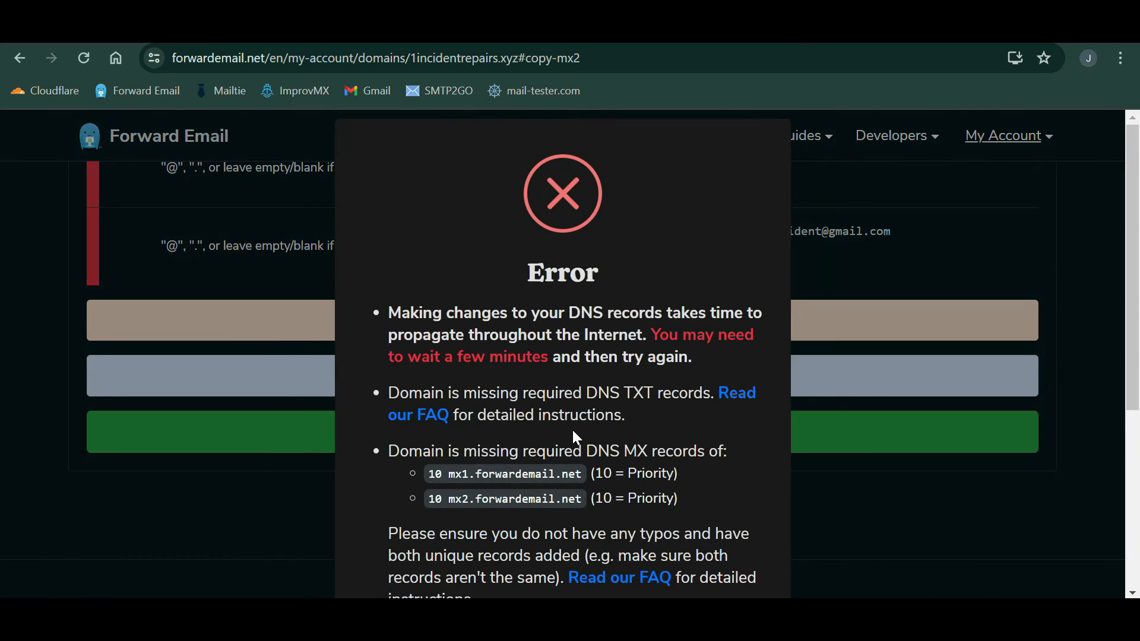
scroll(572, 429, "down", 1)
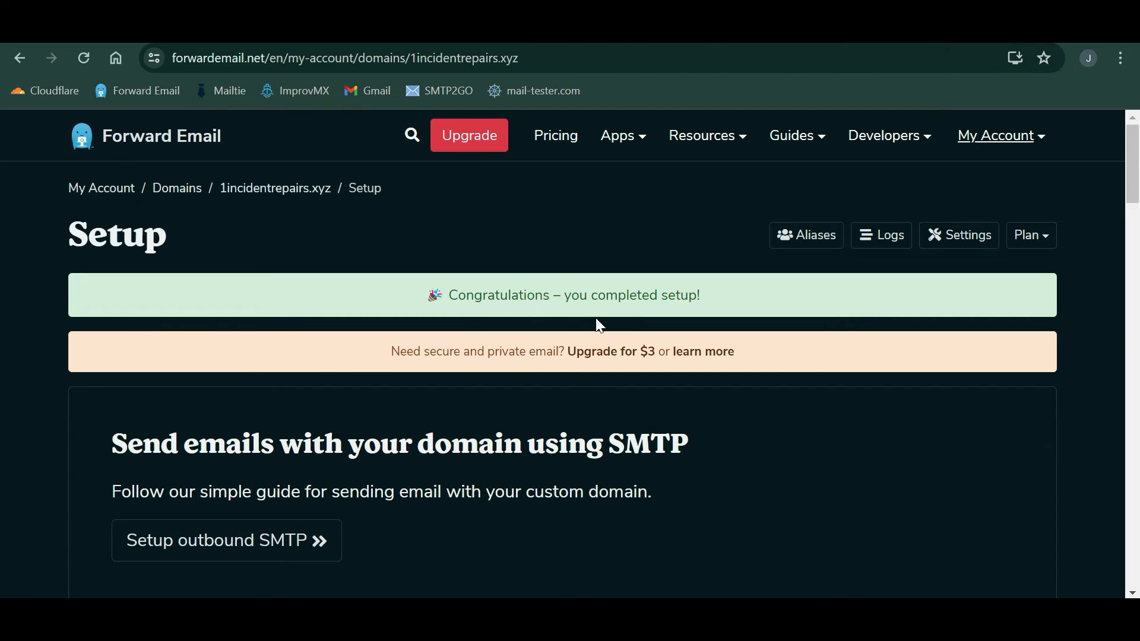
scroll(579, 324, "down", 5)
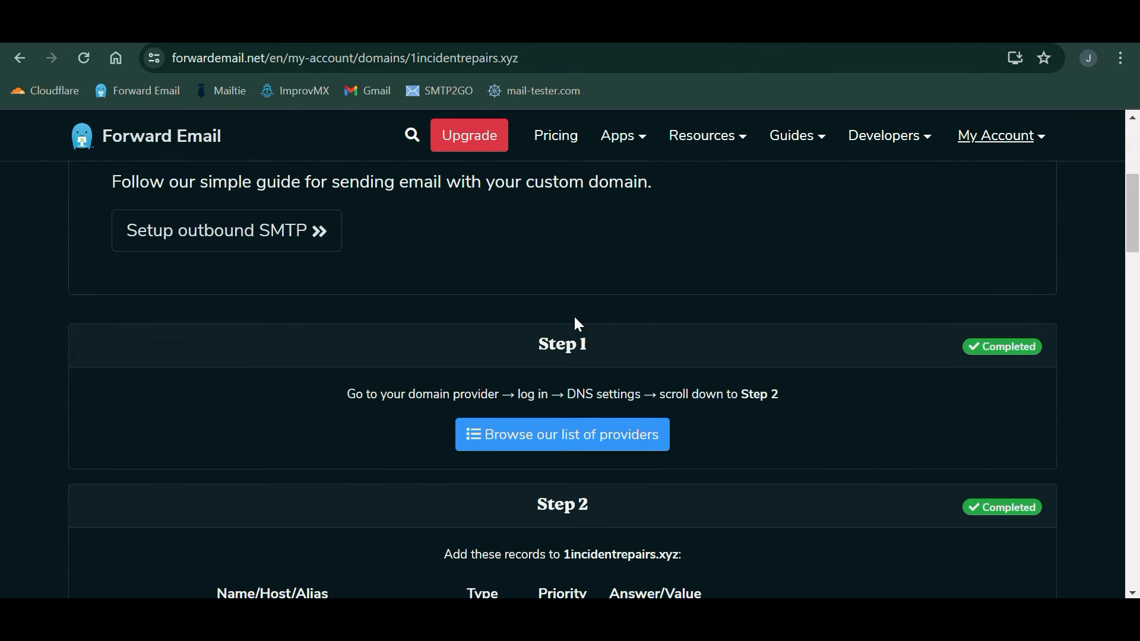
left_click(1004, 133)
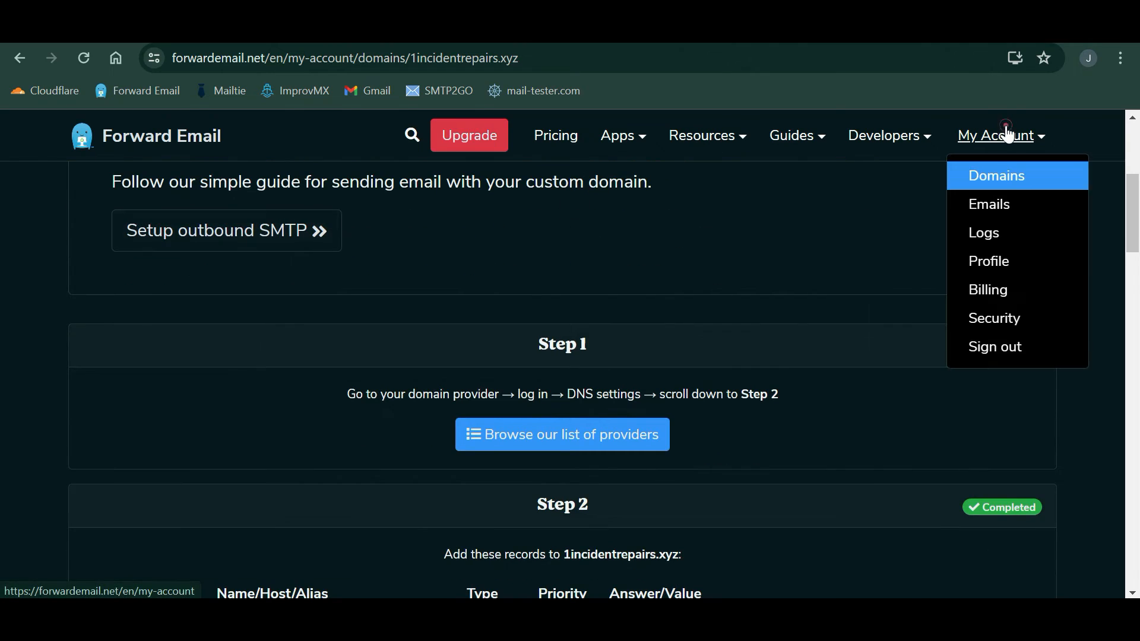
left_click(1003, 178)
- Scroll through Forward Email's list of domains
scroll(587, 351, "down", 1)
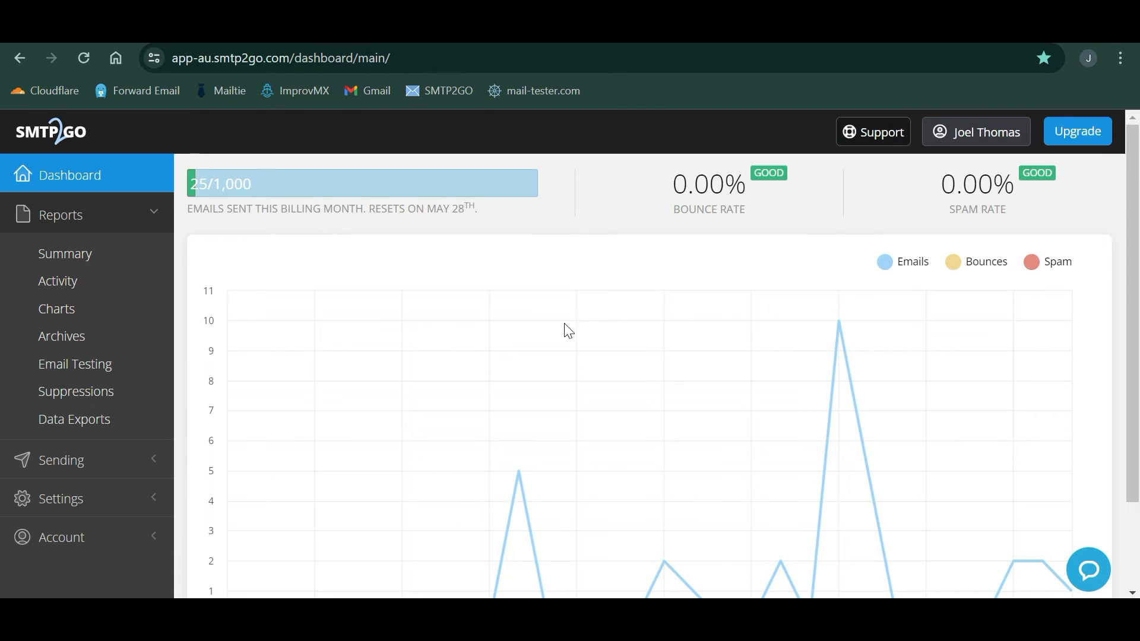
- Add 1incidentrepairs.xyz as a new sender domain on SMTP2GO's verified senders page
left_click(89, 460)
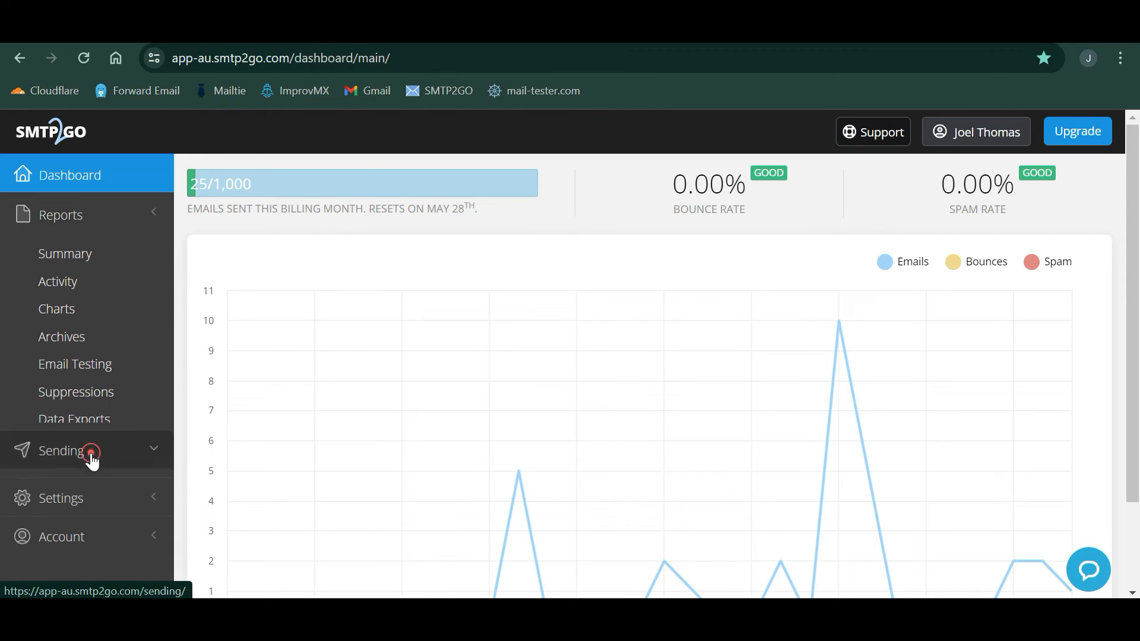
left_click(113, 383)
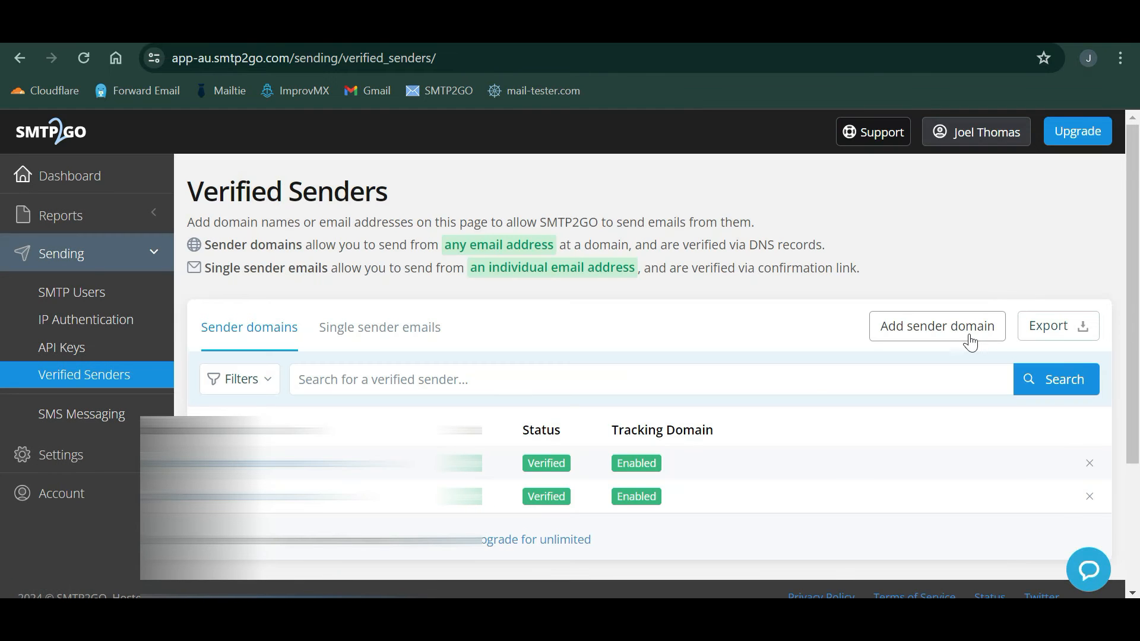
left_click(970, 343)
key("ctrl+v")
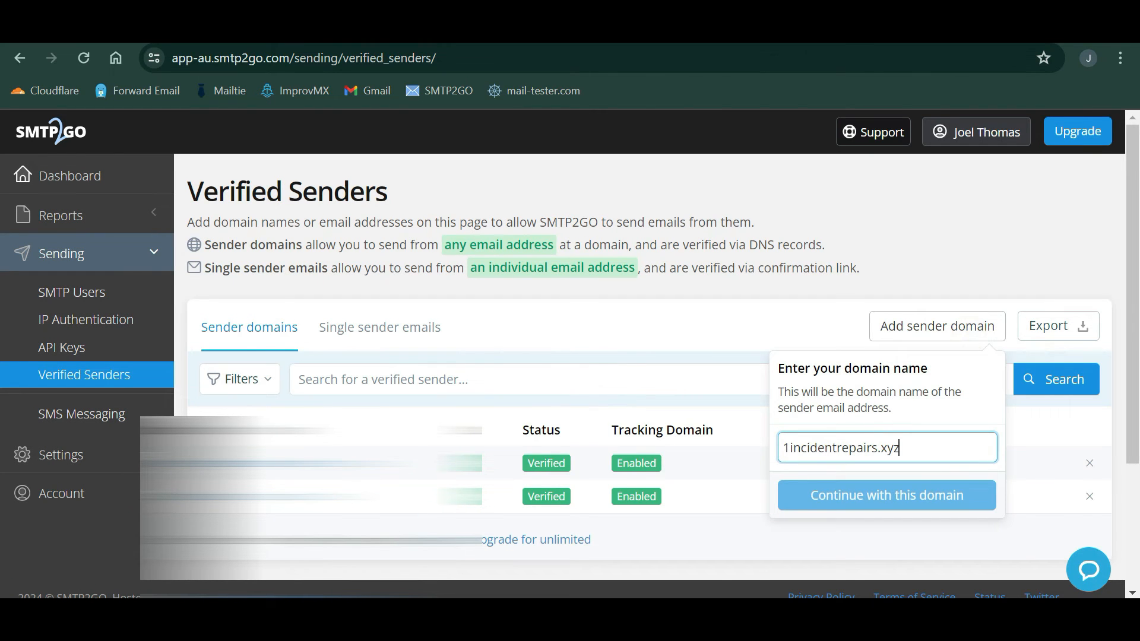
left_click(905, 506)
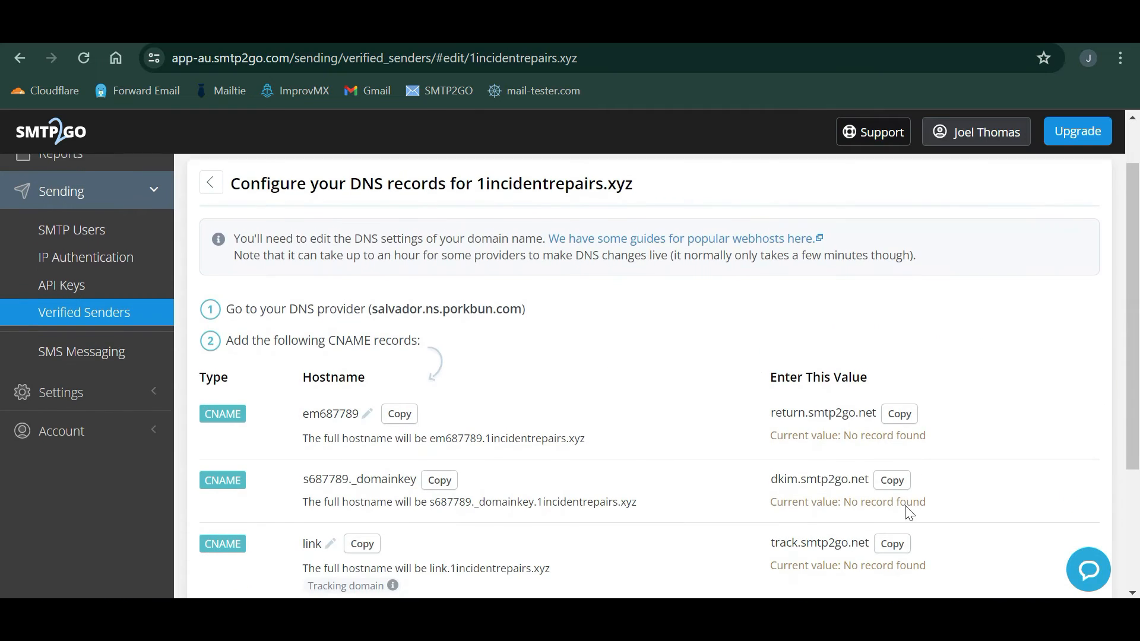
- Copy the em687789 hostname and return to Porkbun's DNS record form
scroll(613, 419, "down", 3)
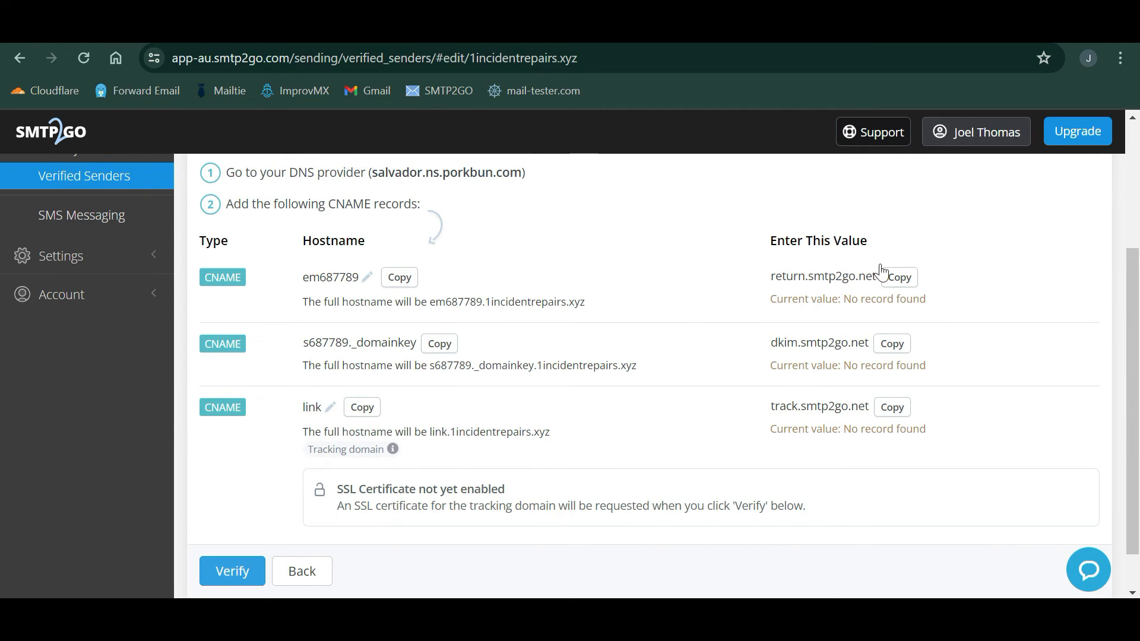
left_click(414, 289)
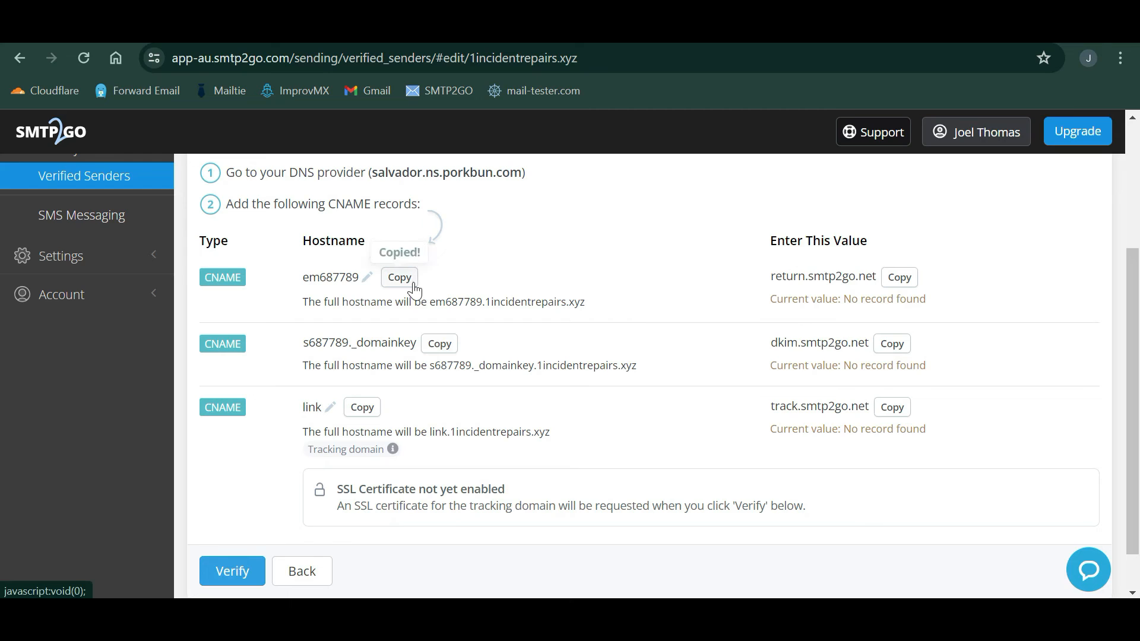
key("ctrl+Tab")
scroll(414, 365, "down", 2)
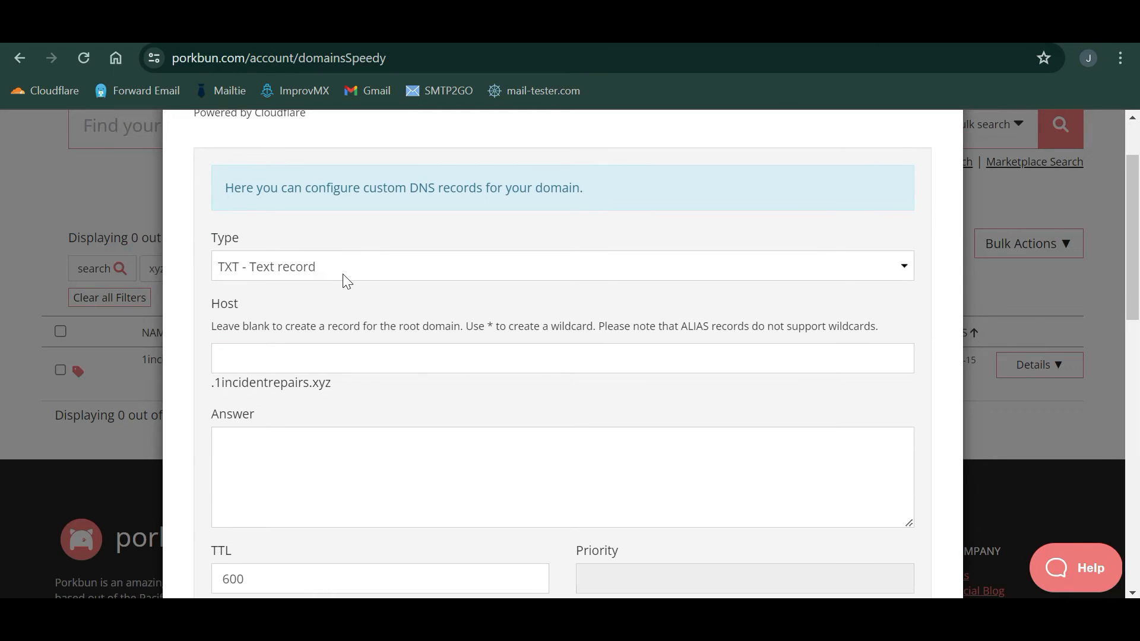
- Add a CNAME record with host em687789 pointing to return.smtp2go.net
left_click(422, 265)
left_click(329, 322)
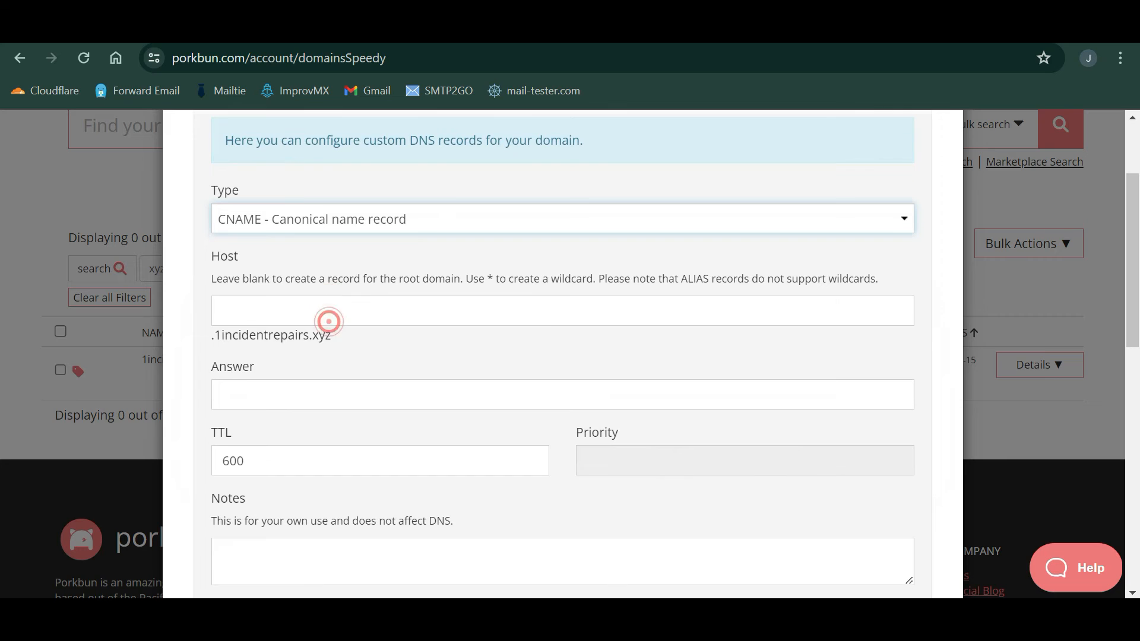
left_click(292, 309)
key("ctrl+v")
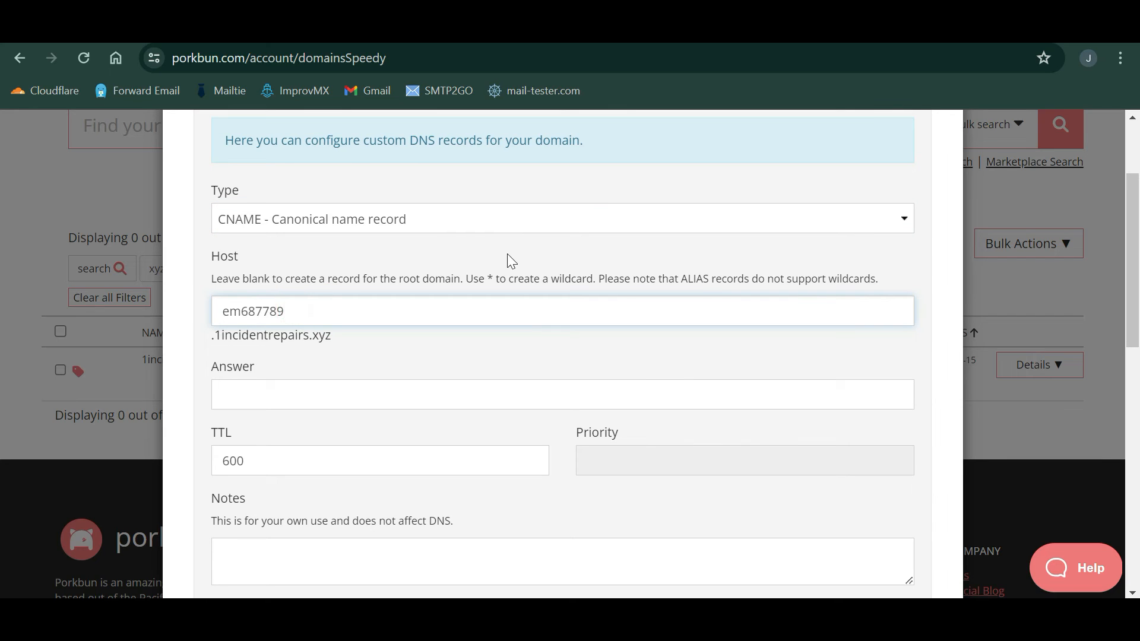
key("ctrl+Tab")
left_click(900, 279)
key("ctrl+Tab")
left_click(265, 395)
key("ctrl+v")
scroll(326, 382, "down", 3)
left_click(867, 452)
- Add a CNAME record with host s687789._domainkey pointing to dkim.smtp2go.net
key("ctrl+Tab")
left_click(473, 342)
key("ctrl+Tab")
scroll(380, 297, "up", 2)
left_click(308, 259)
key("ctrl+v")
key("ctrl+Tab")
left_click(899, 342)
key("ctrl+Tab")
left_click(321, 343)
key("ctrl+v")
left_click(884, 567)
- Add a CNAME record with host link pointing to track.smtp2go.net
key("ctrl+Tab")
left_click(357, 408)
key("ctrl+Tab")
left_click(327, 259)
key("ctrl+v")
key("ctrl+Tab")
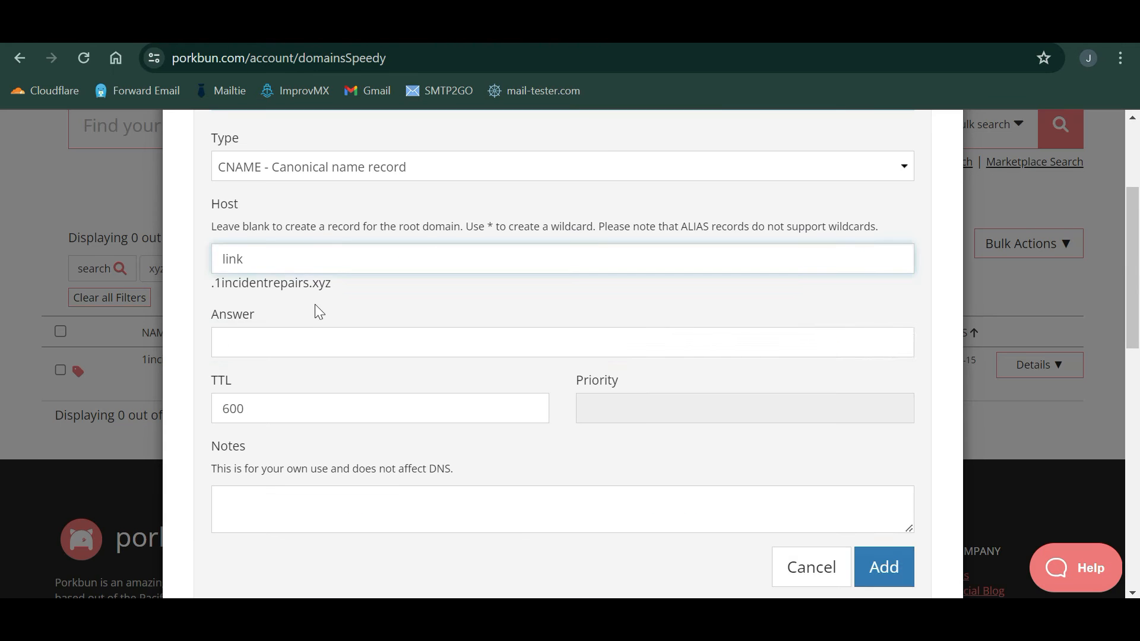
left_click(320, 343)
key("ctrl+v")
left_click(880, 571)
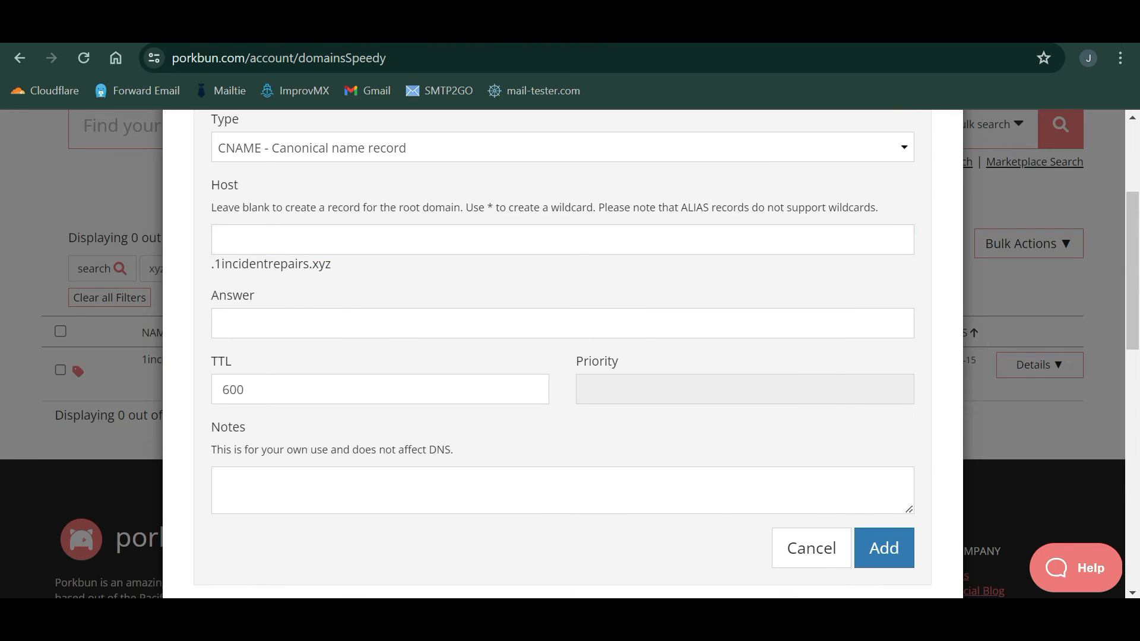
scroll(629, 380, "down", 8)
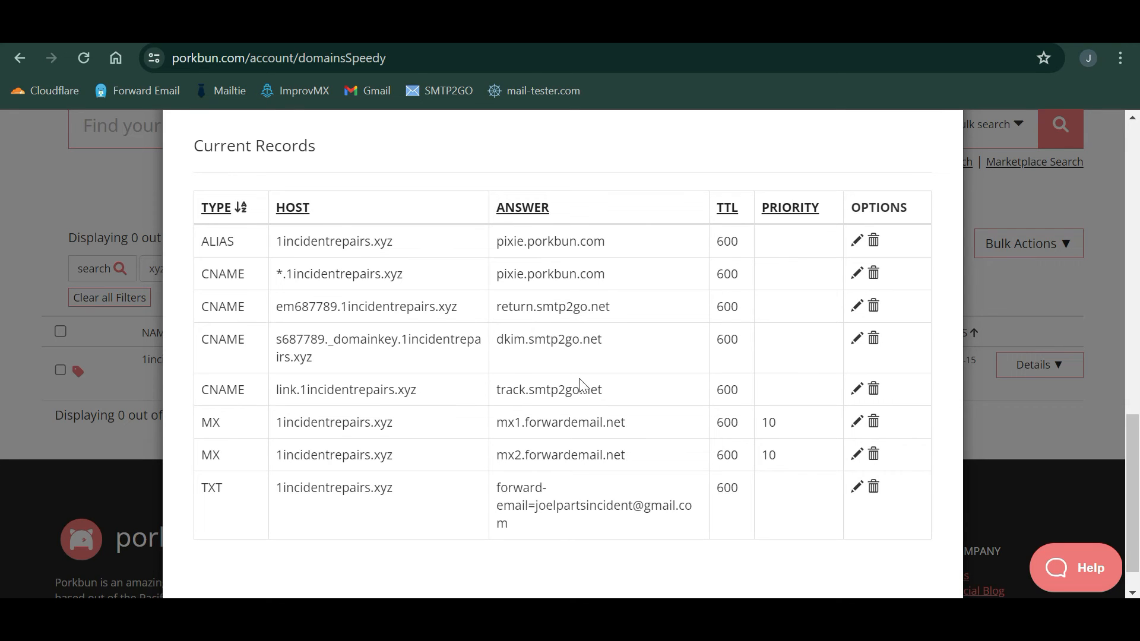
key("ctrl+Tab")
- Verify the domain's three CNAME records in SMTP2GO
scroll(287, 542, "down", 1)
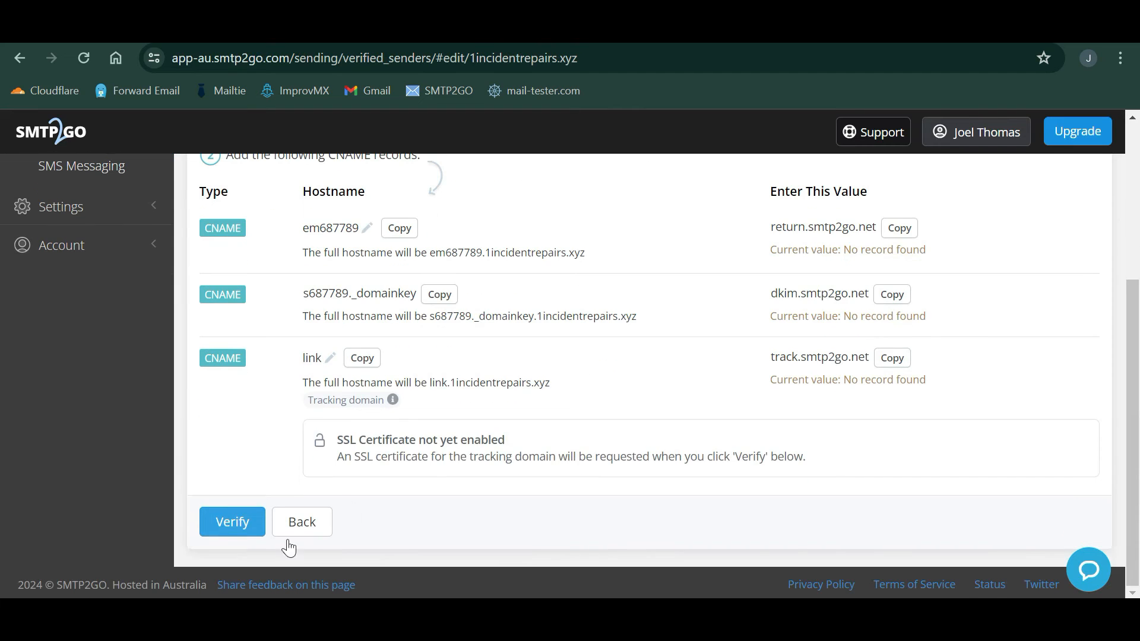
left_click(224, 523)
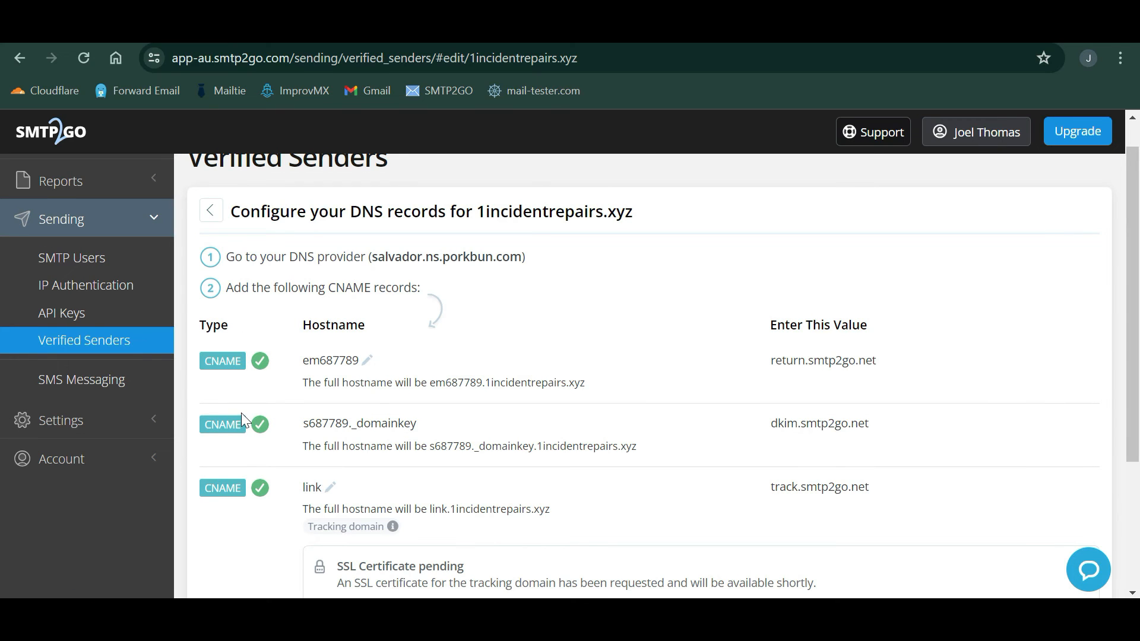
left_click(126, 260)
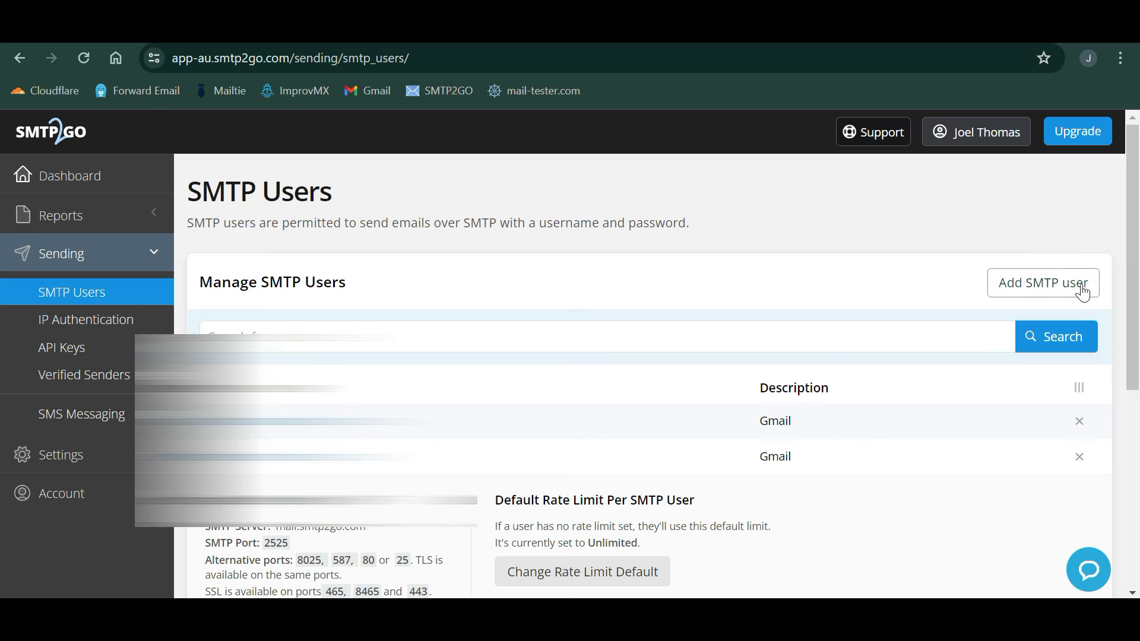
- Create an SMTP user for the domain's info address with a new password and description 'Gmail'
left_click(1068, 290)
left_click(536, 347)
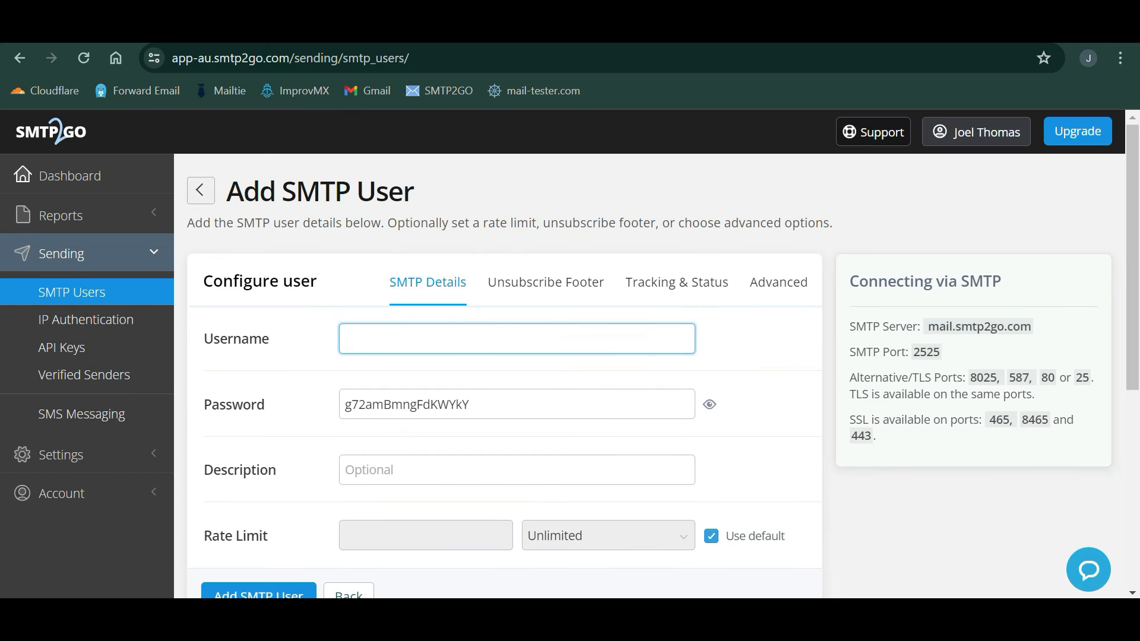
left_click(461, 371)
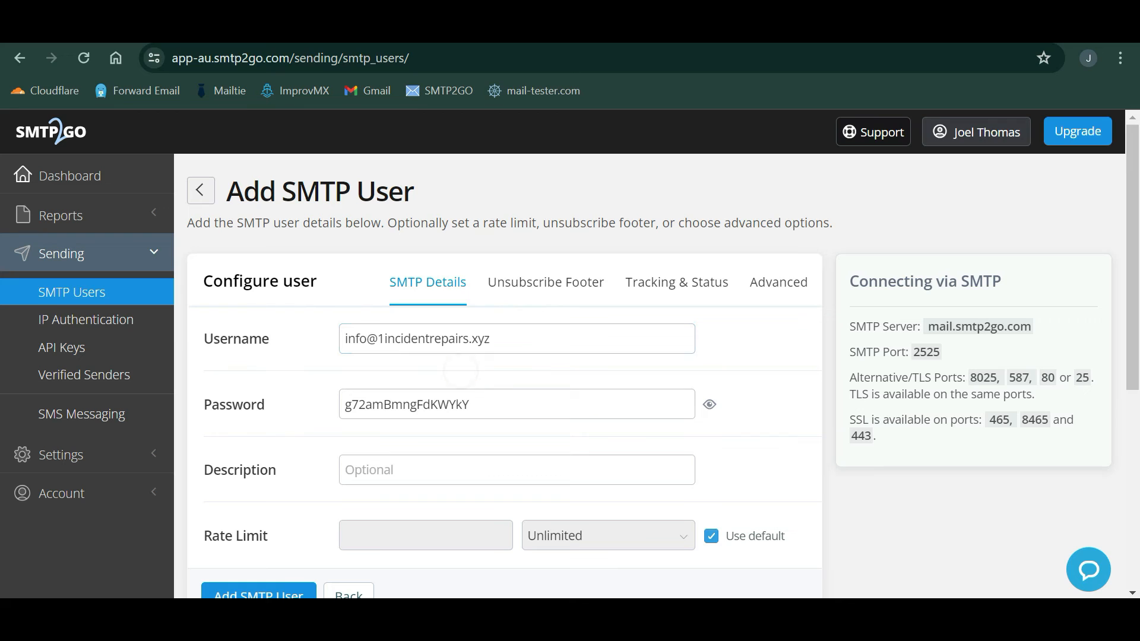
double_click(523, 404)
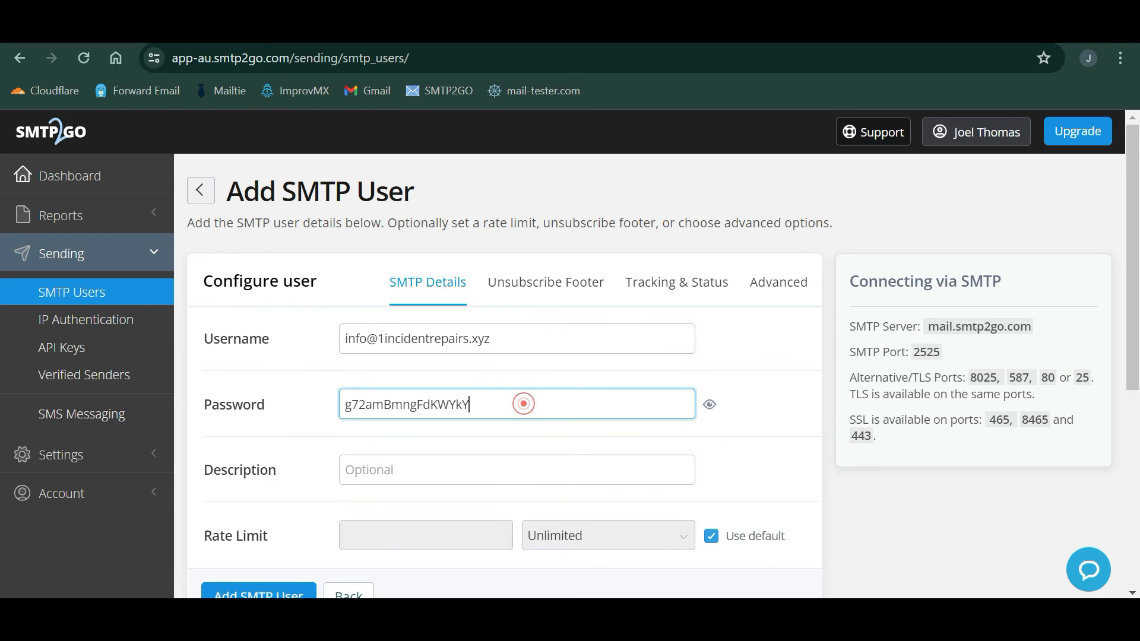
type("E")
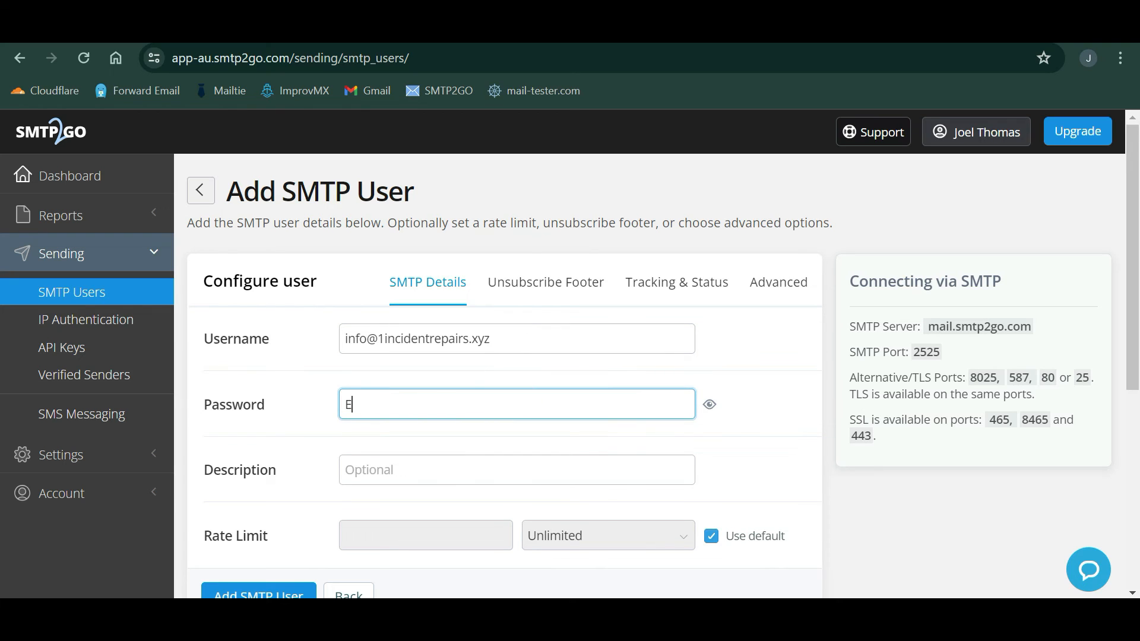
type("xamplevideo123")
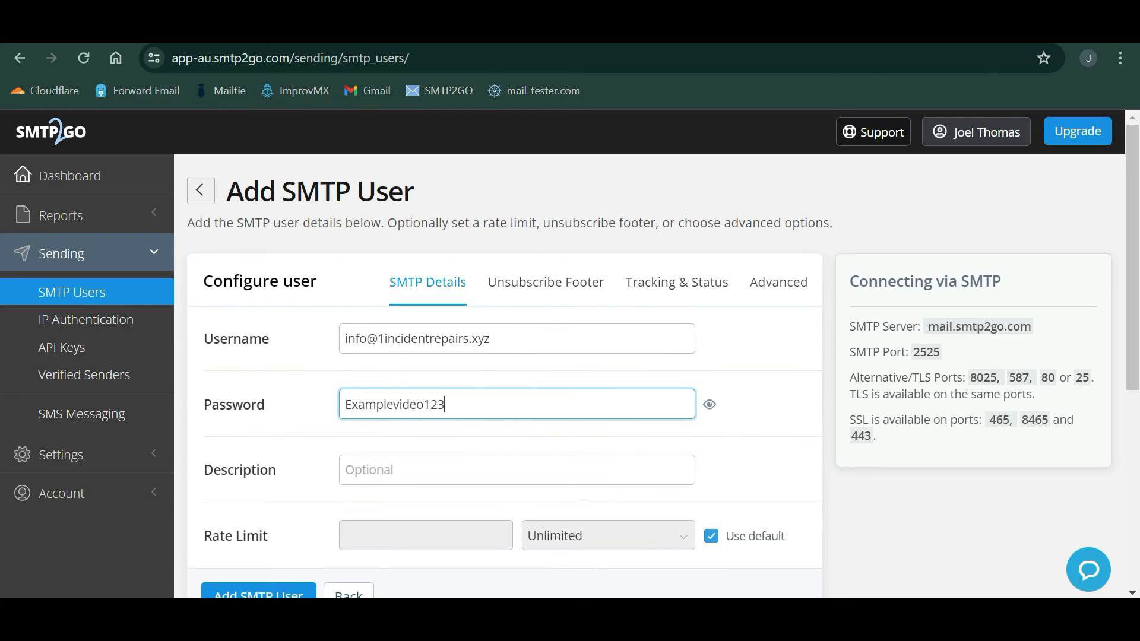
scroll(543, 439, "down", 2)
left_click(537, 431)
type("Gmail")
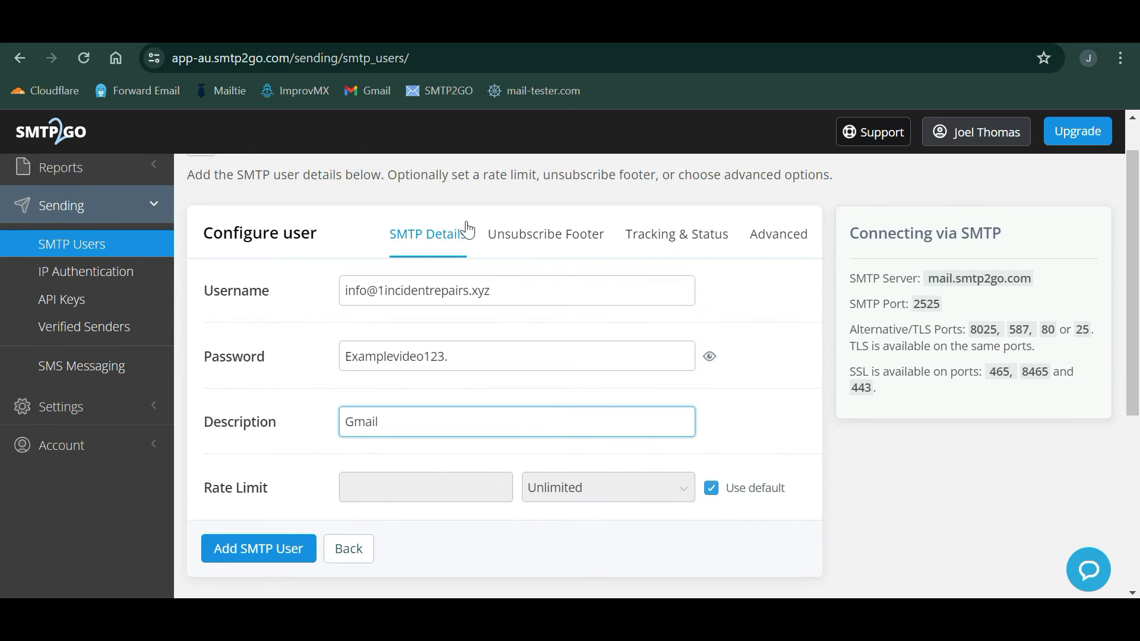
left_click(570, 234)
left_click(668, 241)
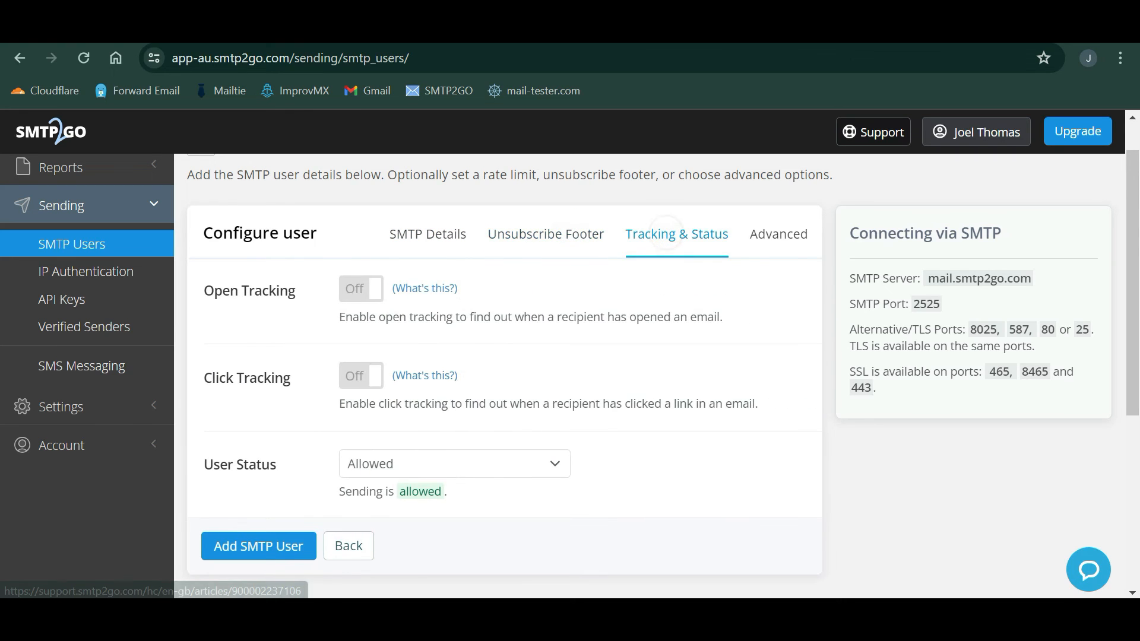
left_click(443, 228)
scroll(527, 419, "down", 1)
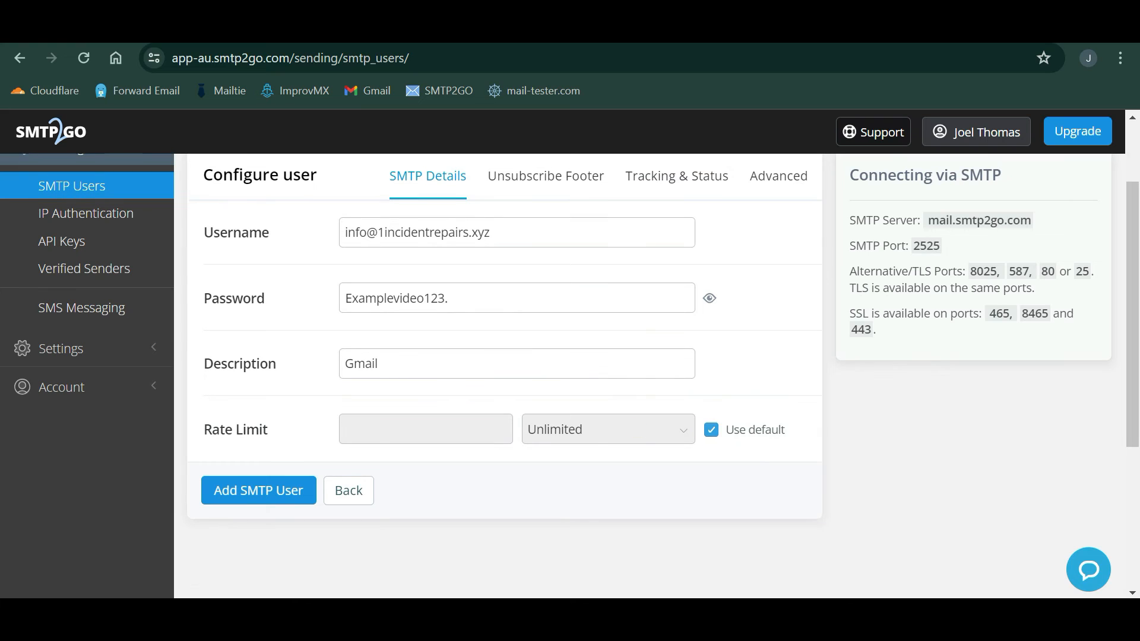
left_click(294, 491)
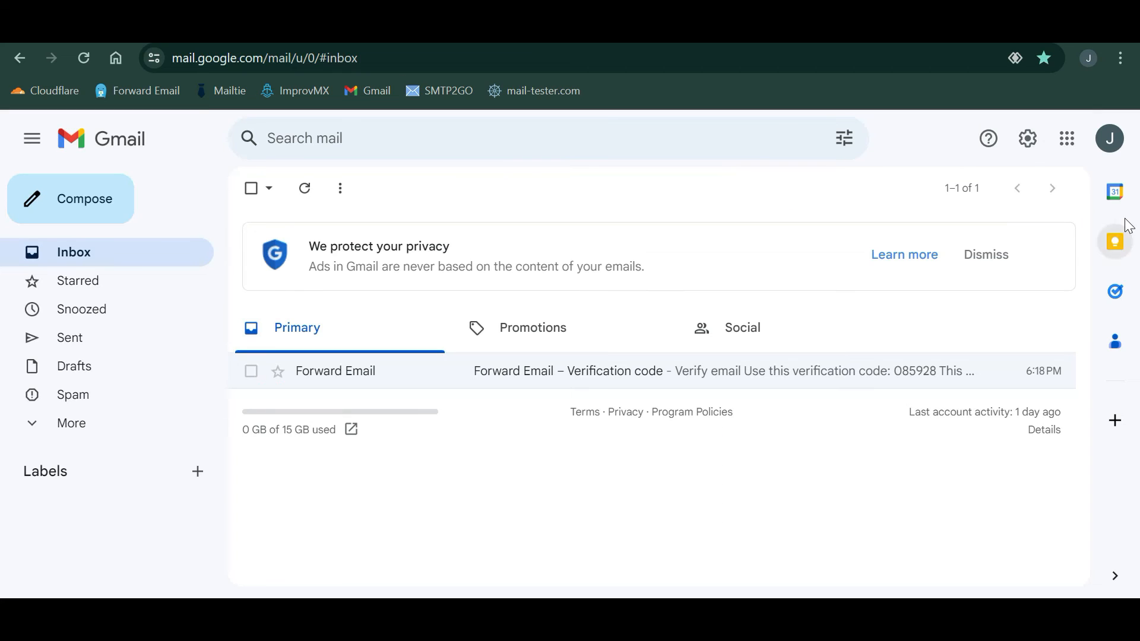
- In Gmail's Accounts and Import settings, start adding another send-as address
left_click(1026, 143)
left_click(988, 228)
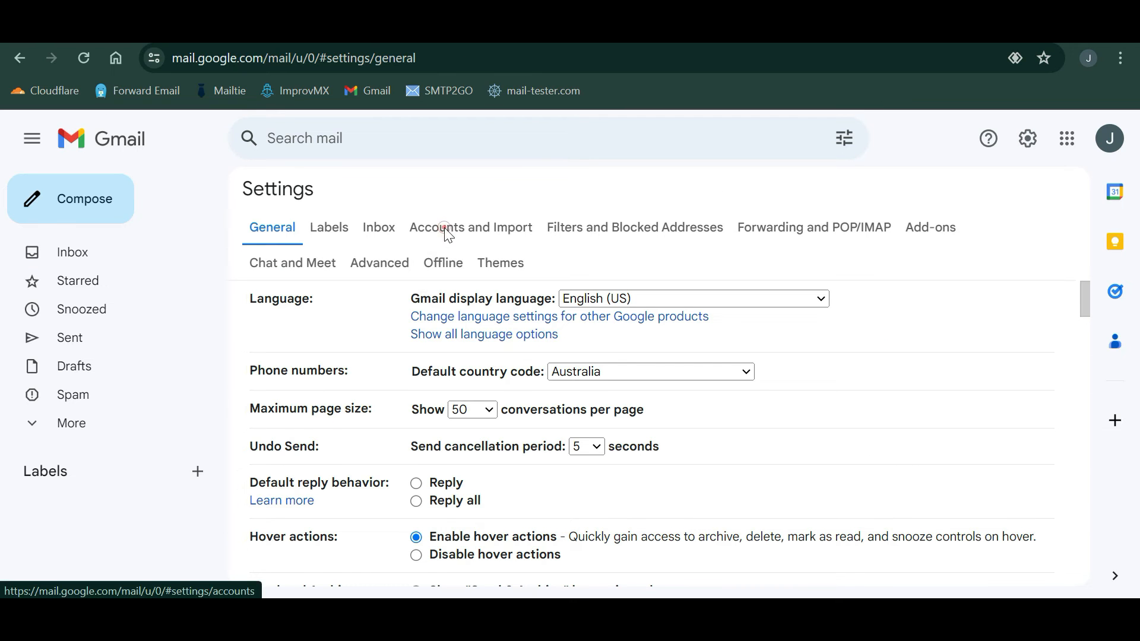
left_click(446, 231)
scroll(423, 453, "down", 2)
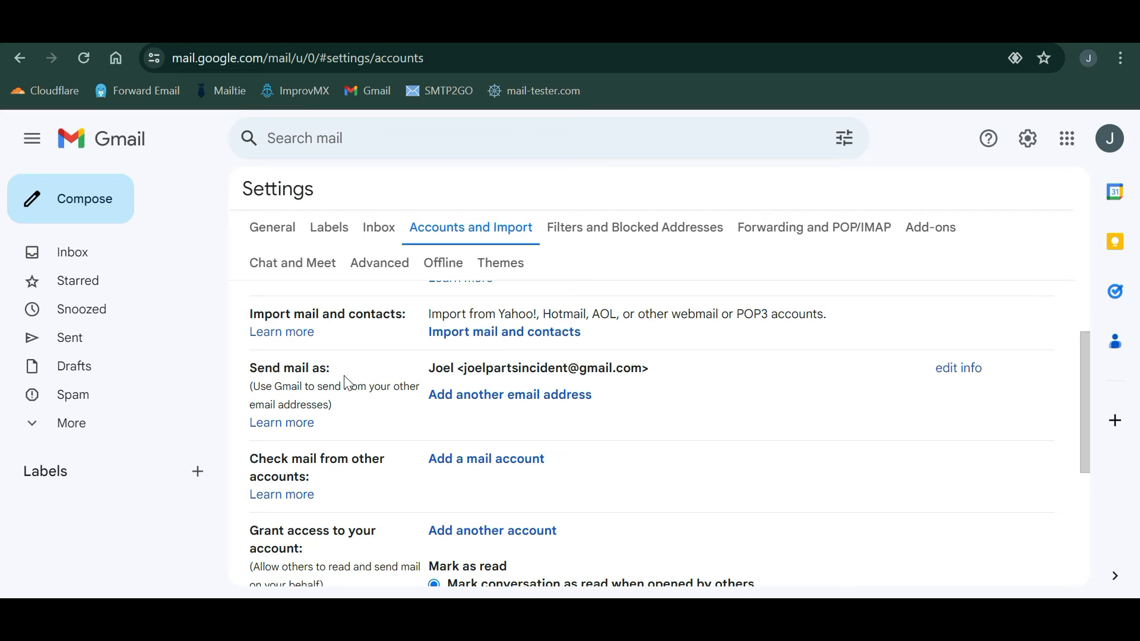
left_click(479, 392)
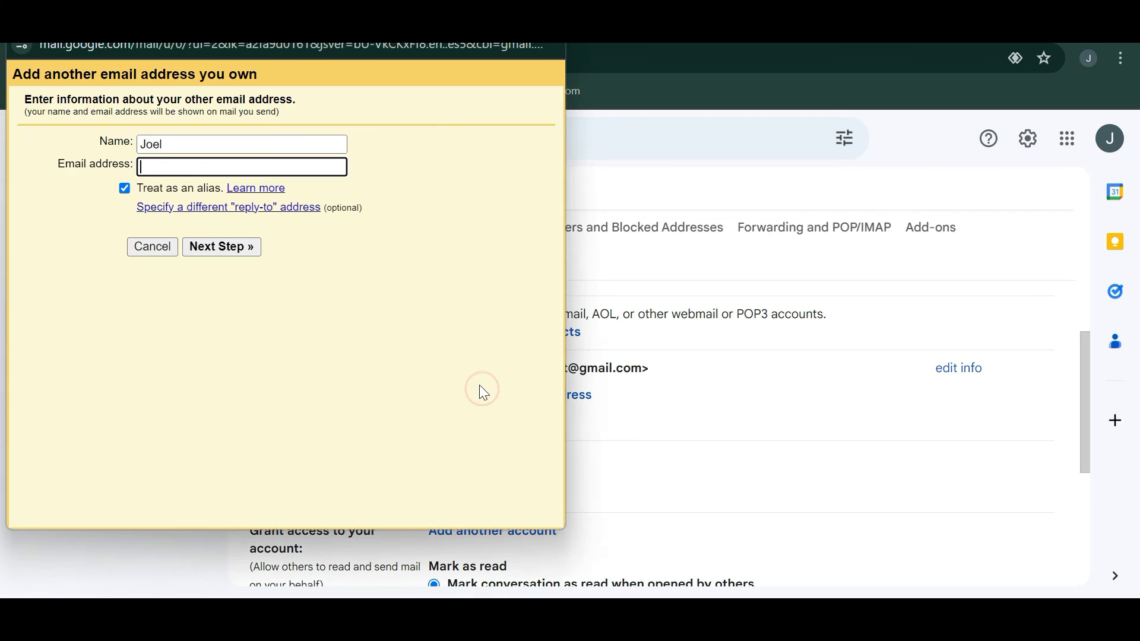
- Enter sender name '1Incident Repairs' and the domain's info address, then continue
left_click(181, 146)
double_click(182, 147)
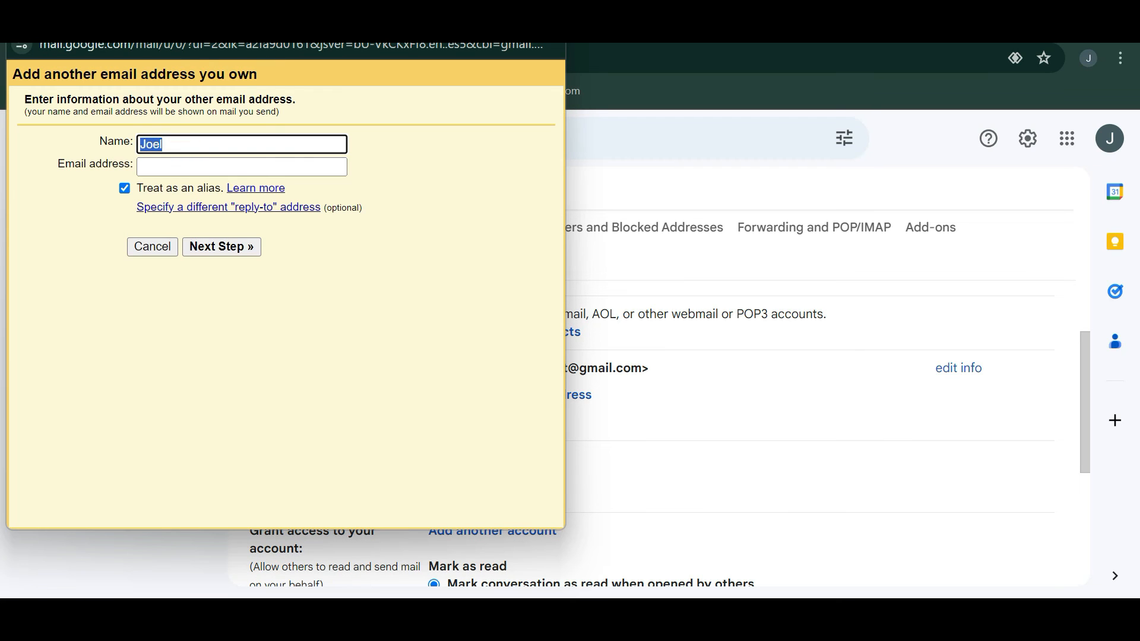
type("1Incident Repairs")
left_click(204, 166)
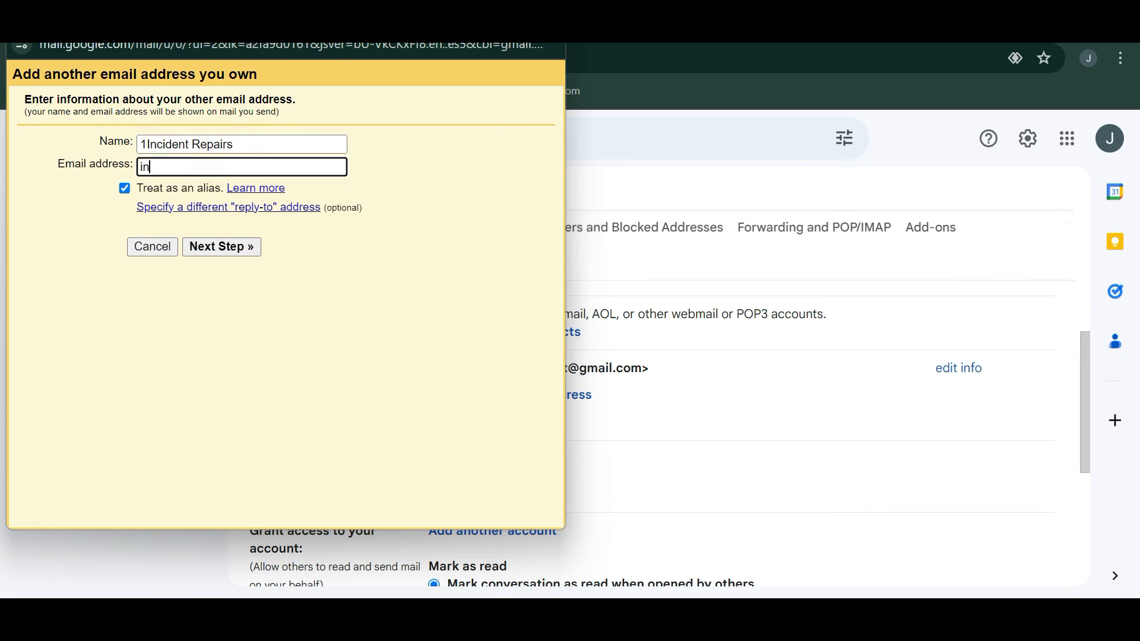
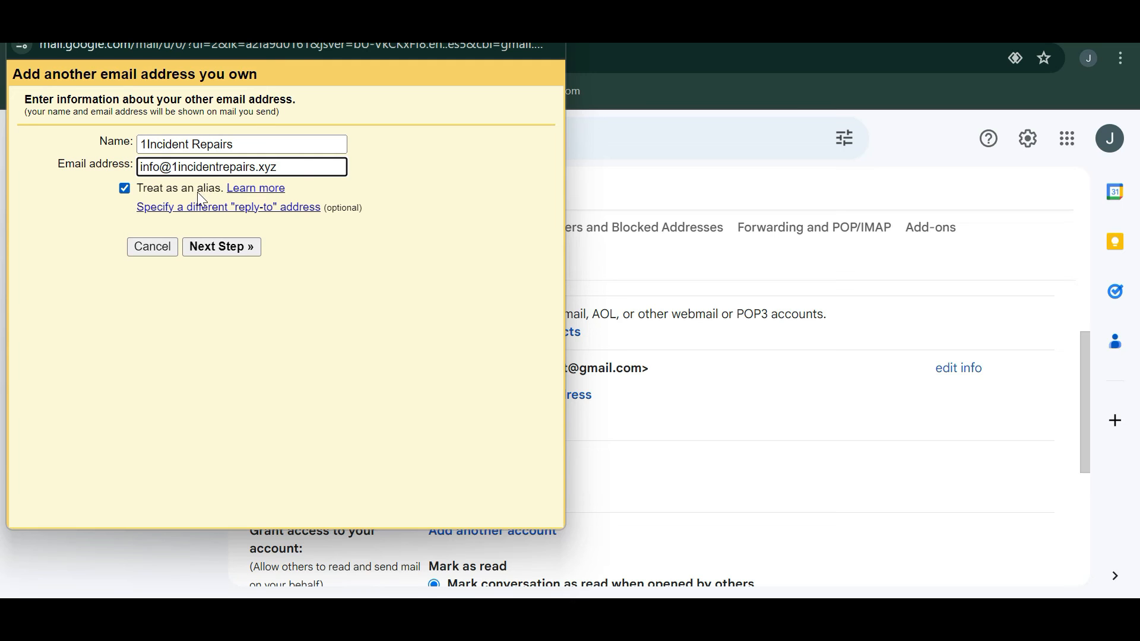
left_click(229, 247)
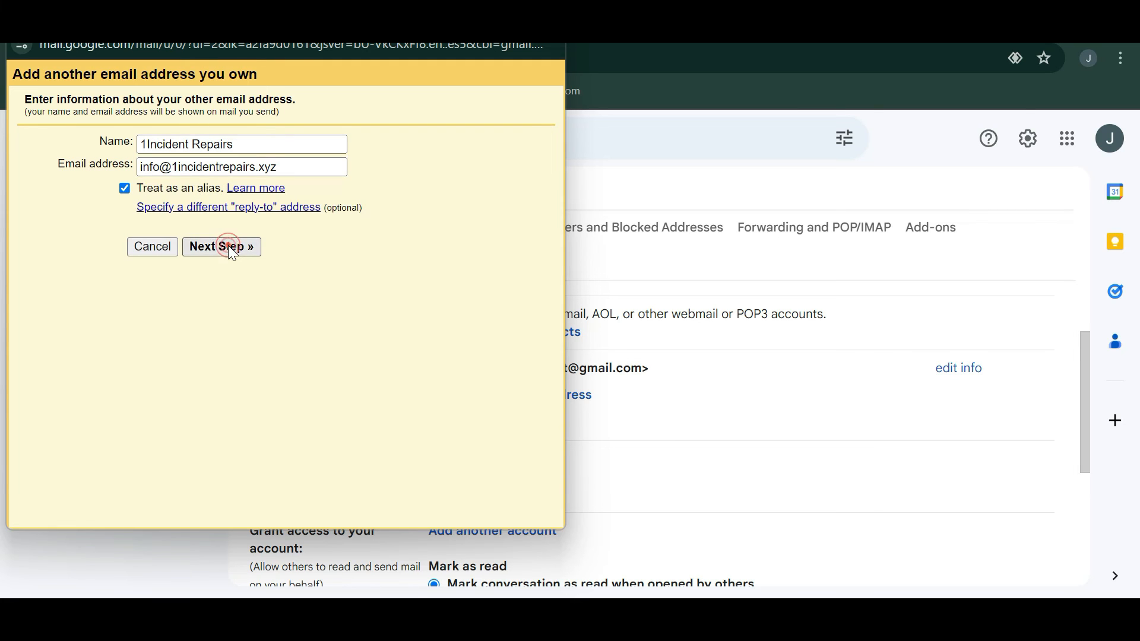
- Set the SMTP server to mail.smtp2go.com, copied from SMTP2GO
left_click(756, 29)
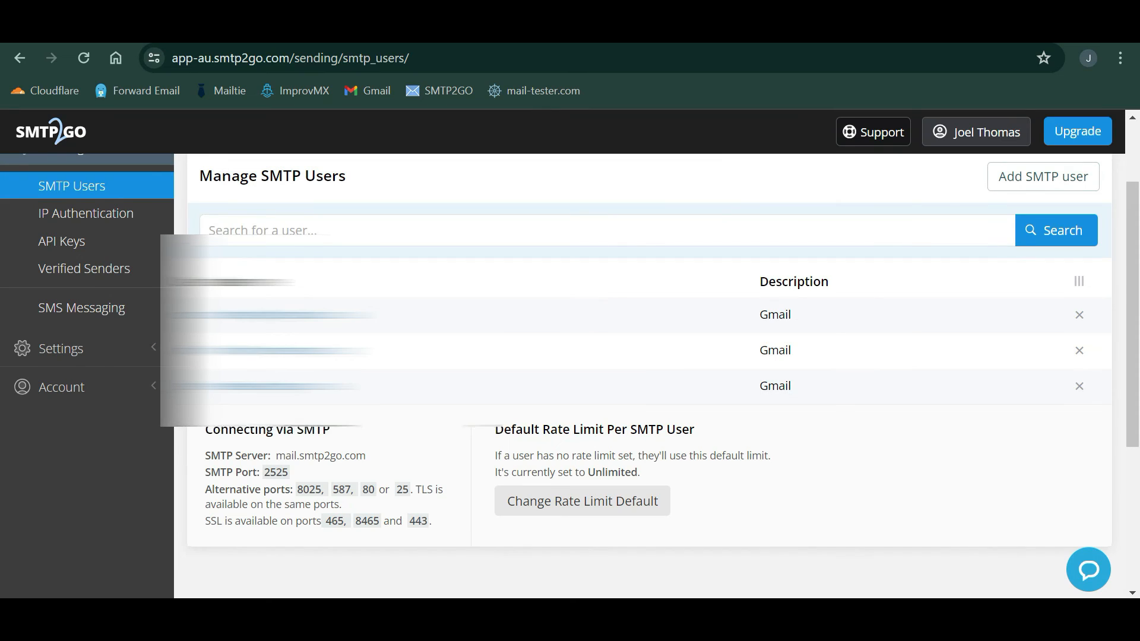
left_click_drag(380, 457, 272, 457)
key("ctrl+c")
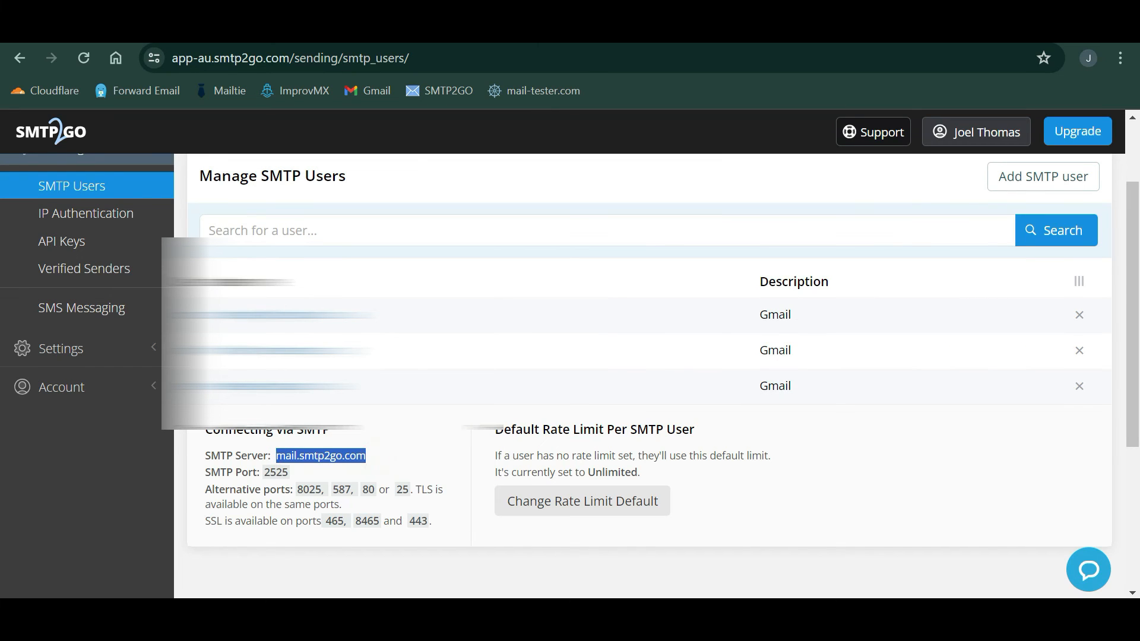
left_click(794, 524)
triple_click(244, 164)
key("ctrl+v")
left_click(238, 183)
- Enter the SMTP username and password and add the account, dismissing the verification notice
left_click(248, 182)
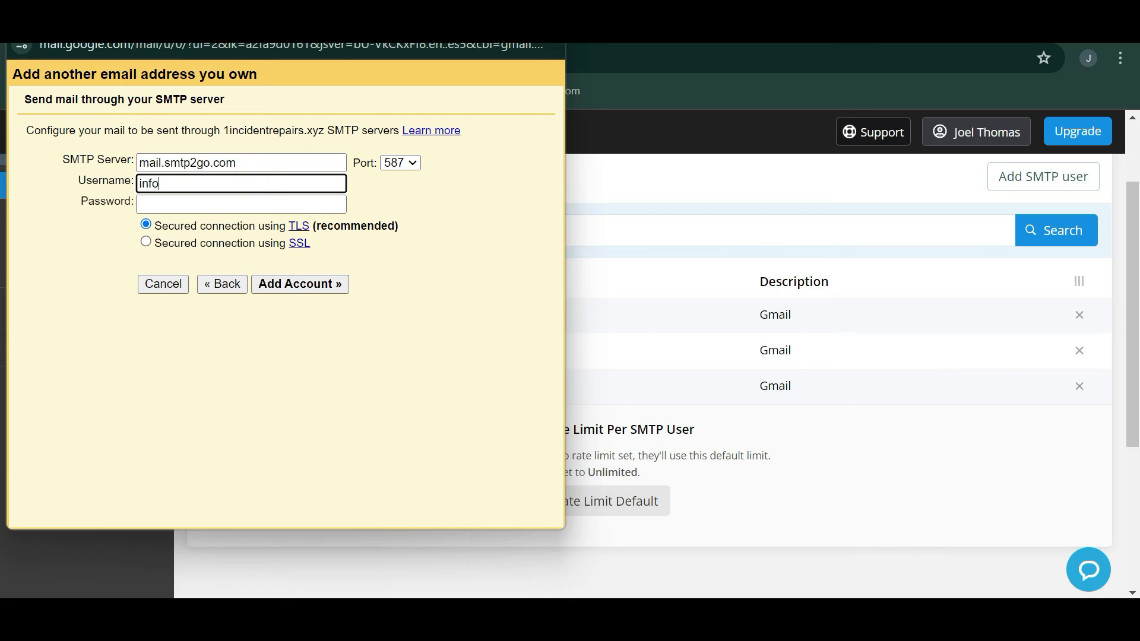
type("1incidentrepairs.xyz")
left_click(260, 202)
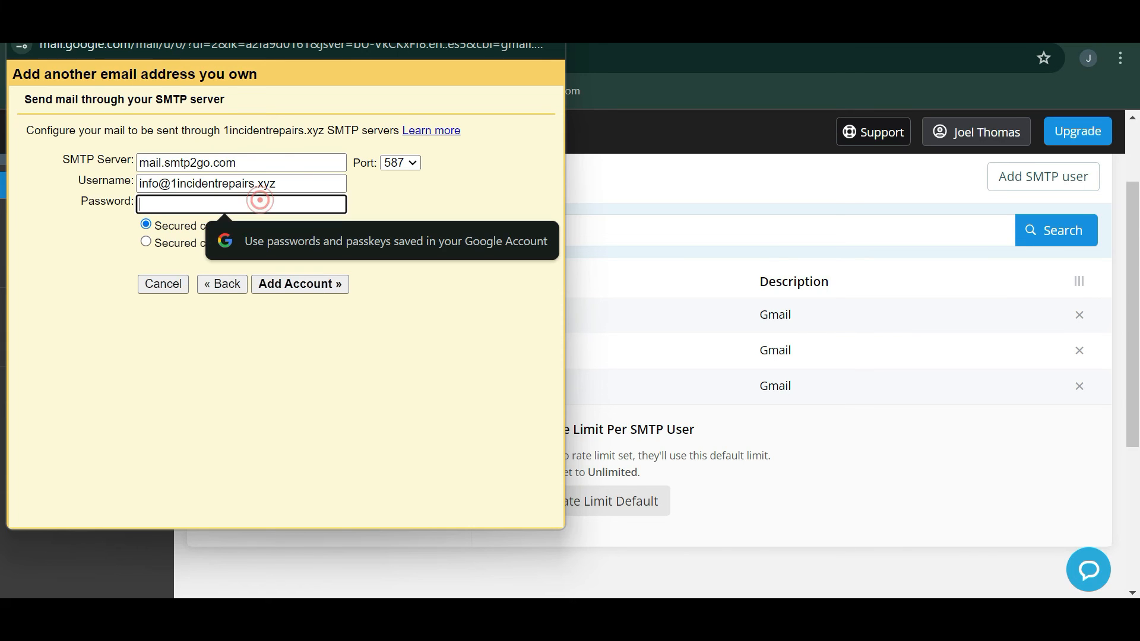
type("•••")
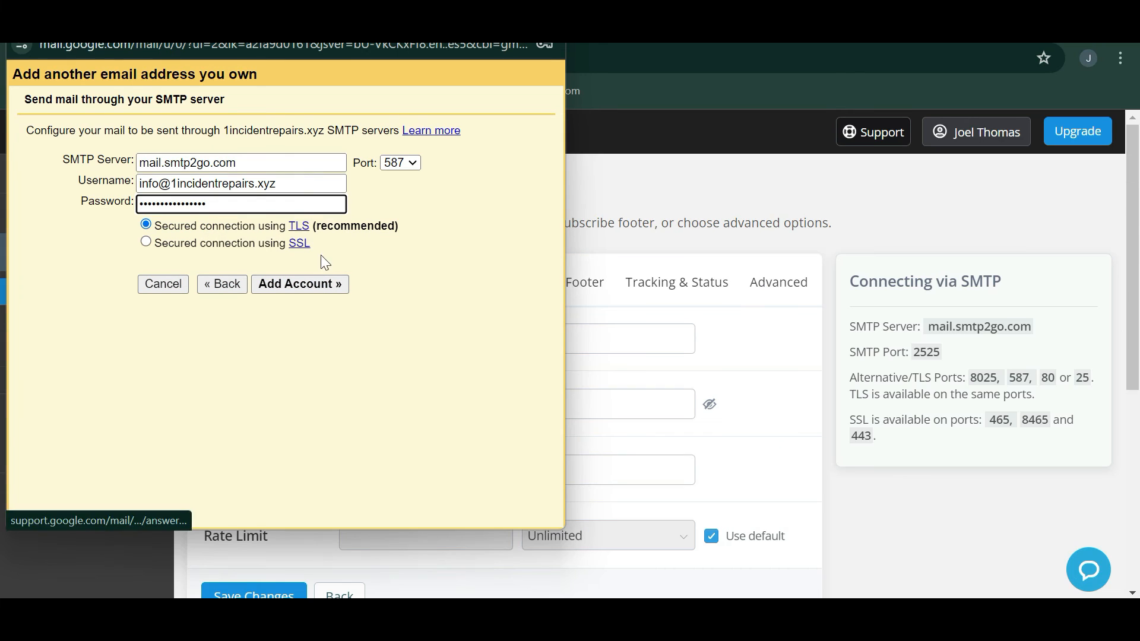
left_click(304, 293)
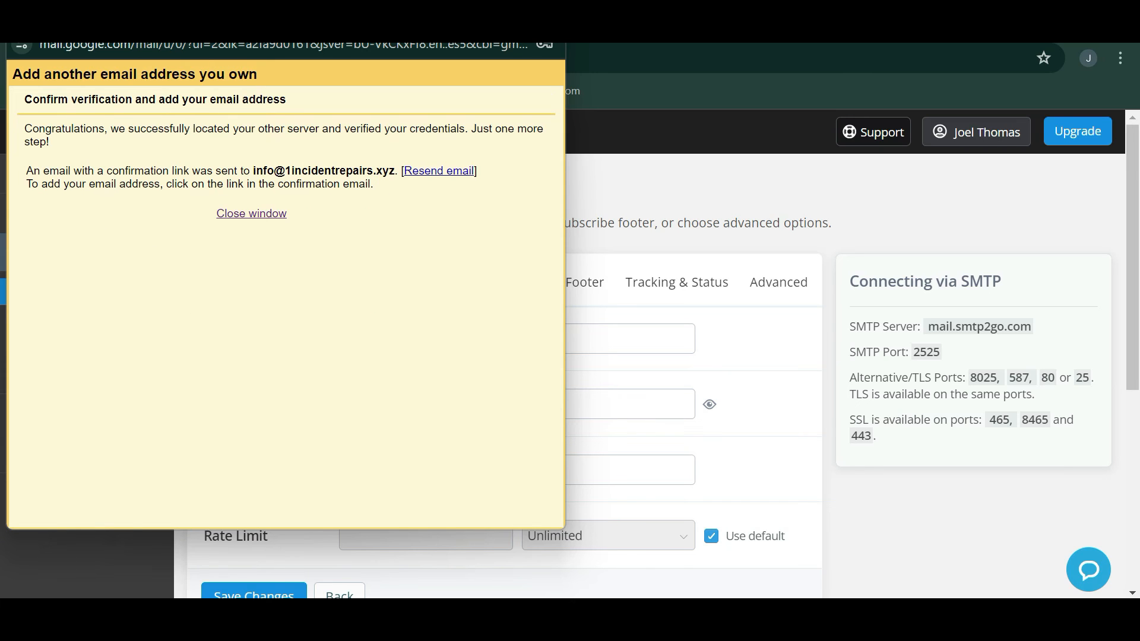
left_click(682, 117)
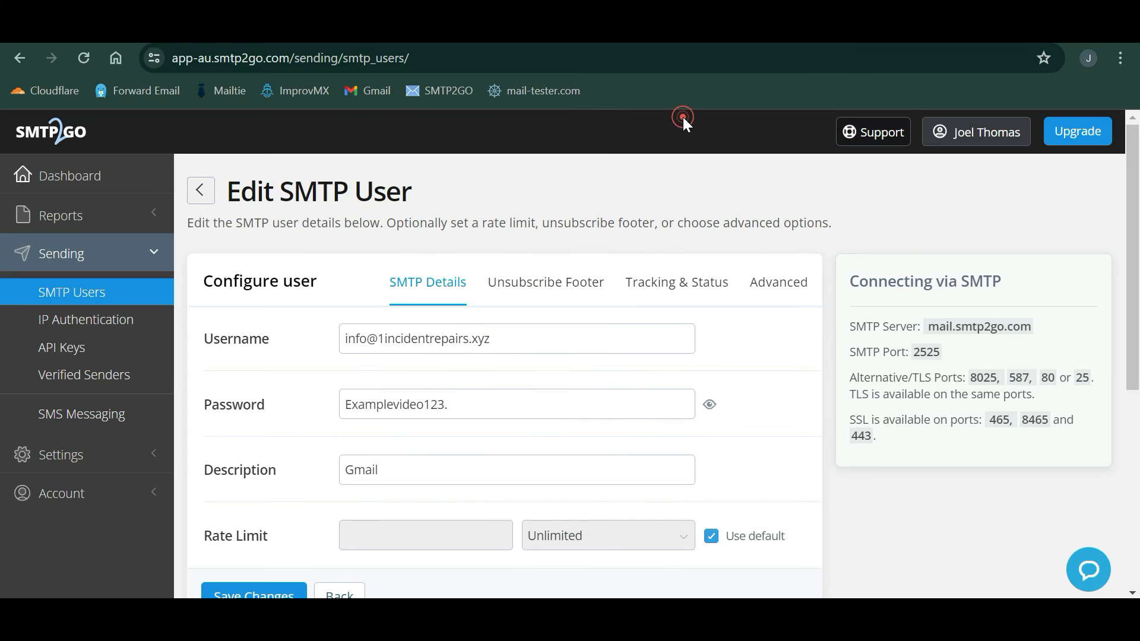
- Open the Gmail Confirmation email, follow its link, and confirm sending as the domain's info address
left_click(190, 29)
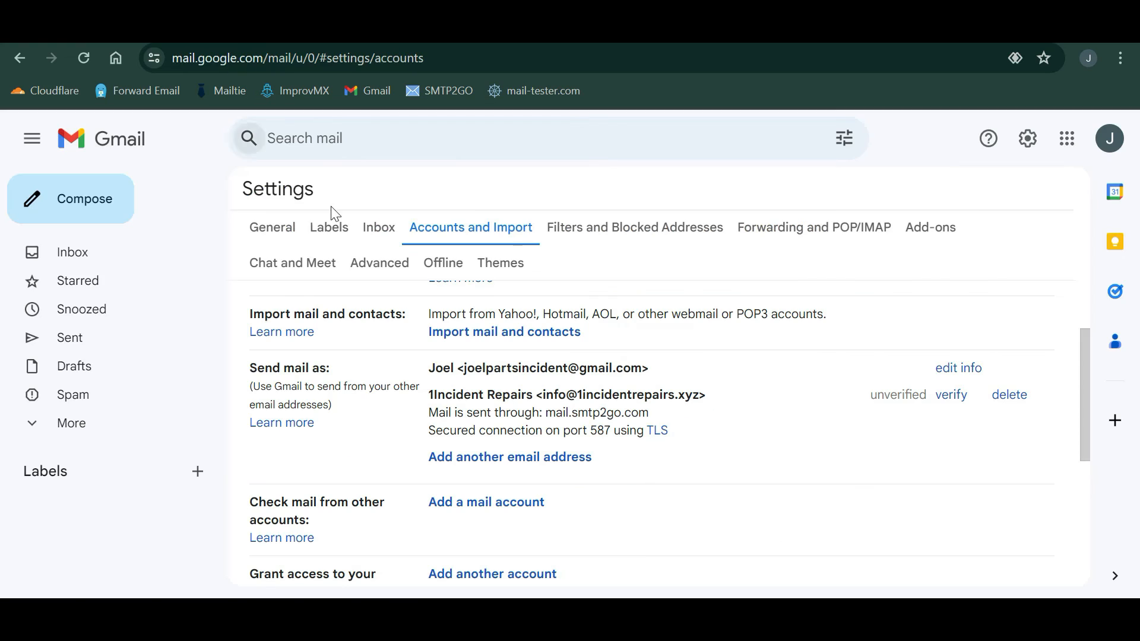
left_click(166, 252)
left_click(491, 371)
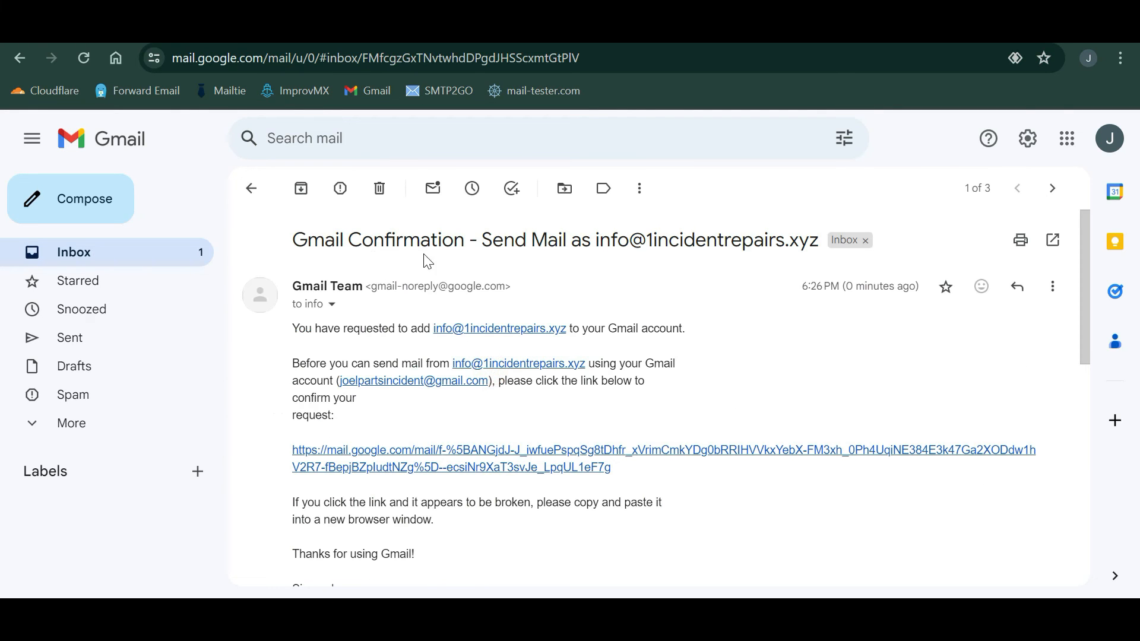
scroll(416, 466, "down", 1)
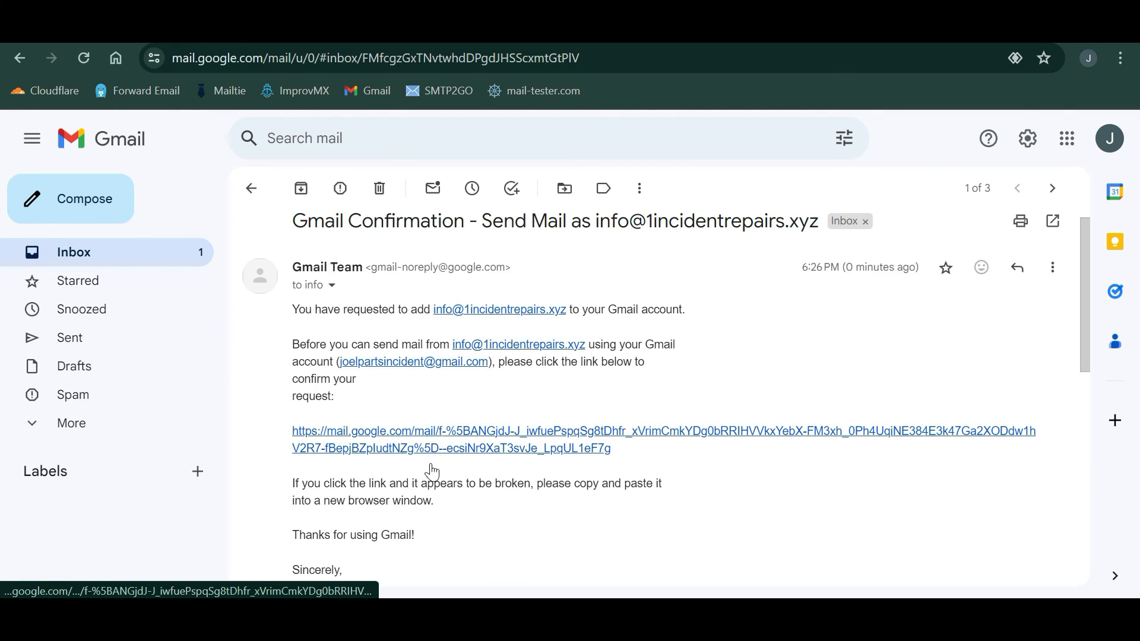
left_click(407, 428)
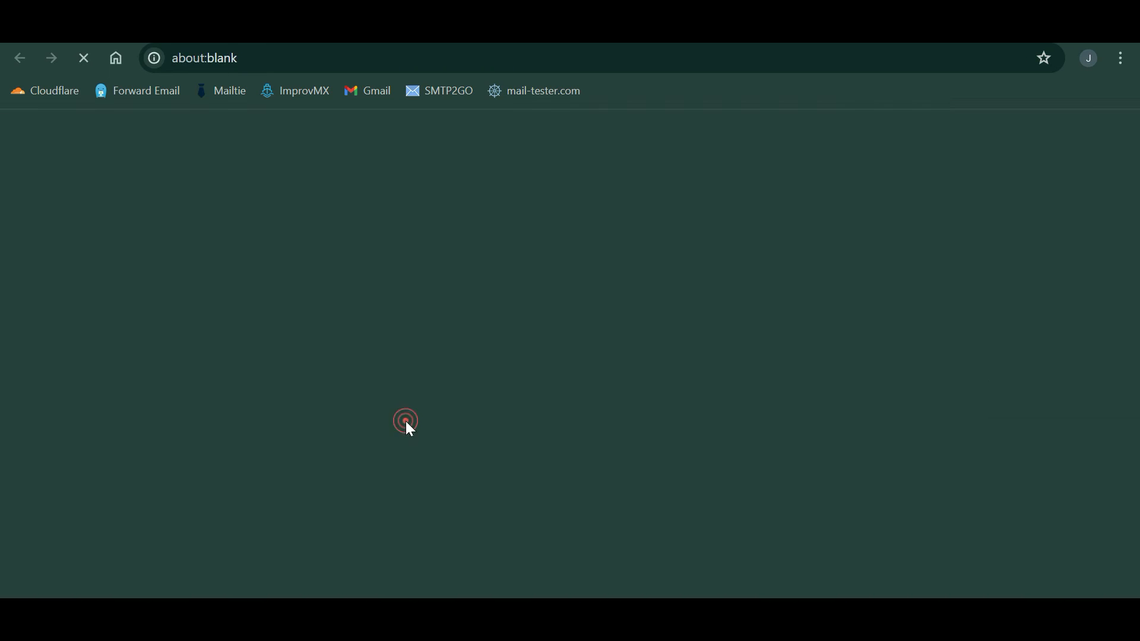
left_click(70, 290)
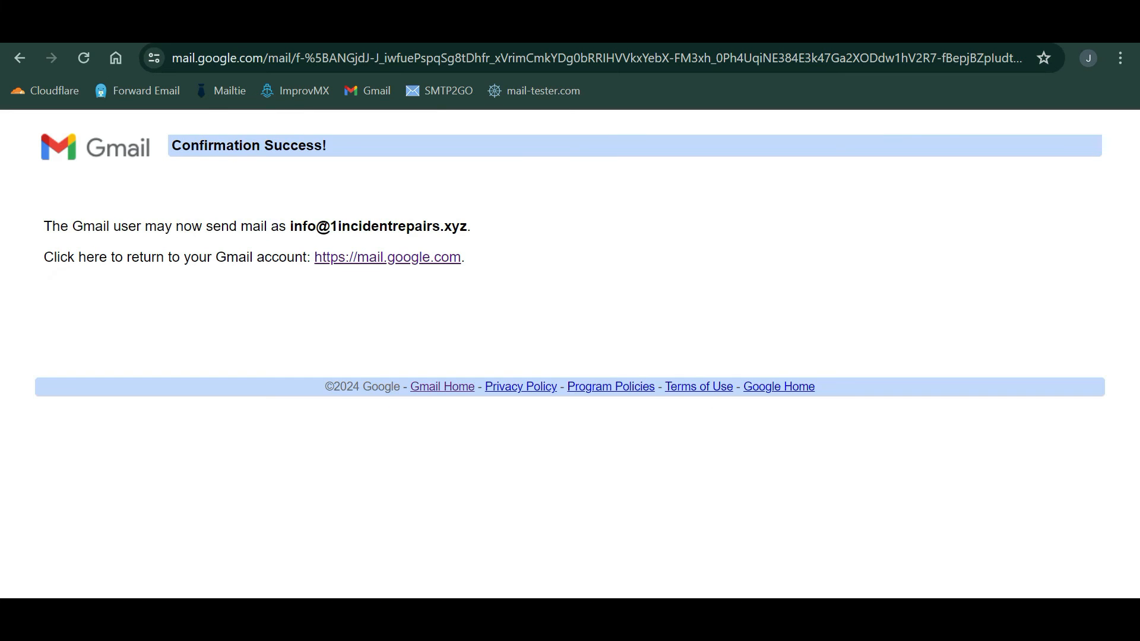
left_click(404, 25)
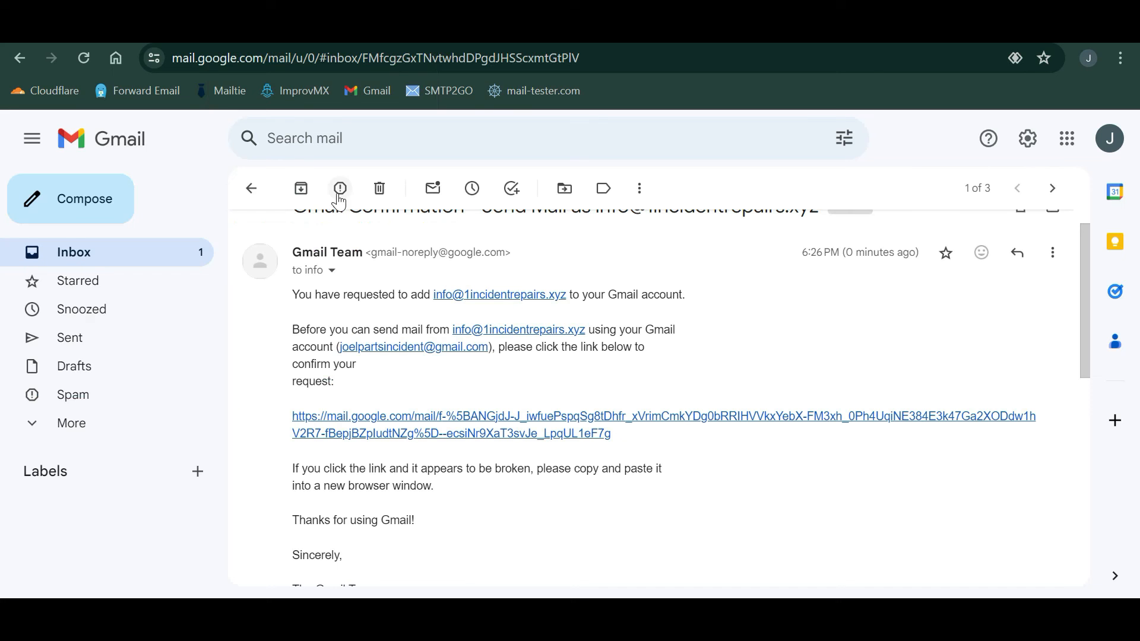
left_click(244, 200)
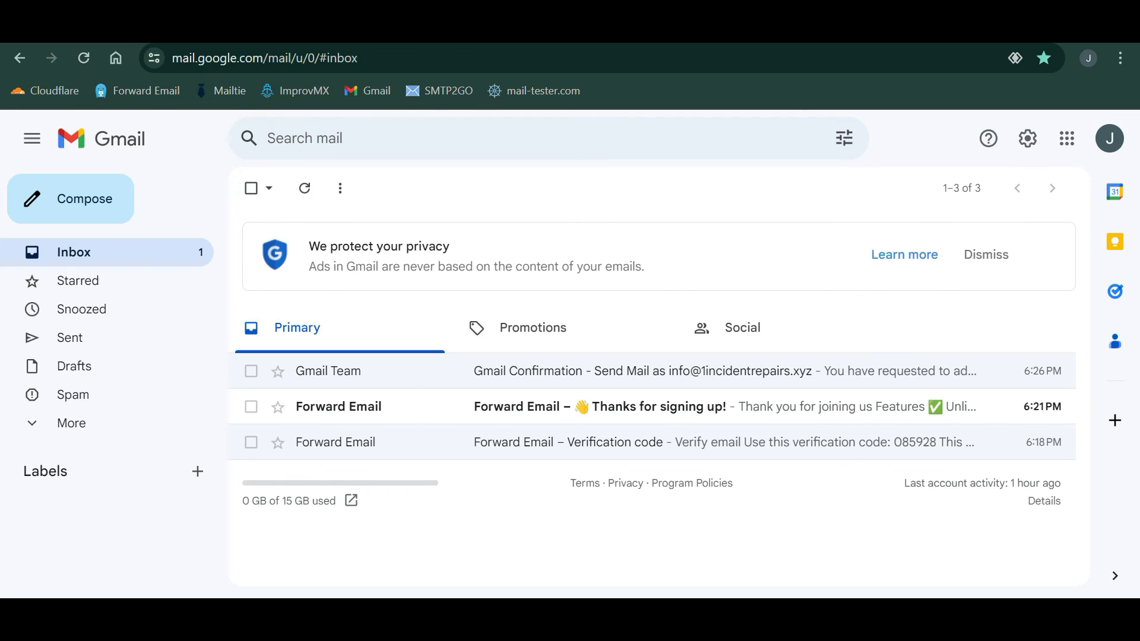
- Choose 'Reply from the same address' and make 1Incident Repairs the default sending address
left_click(1027, 139)
left_click(965, 237)
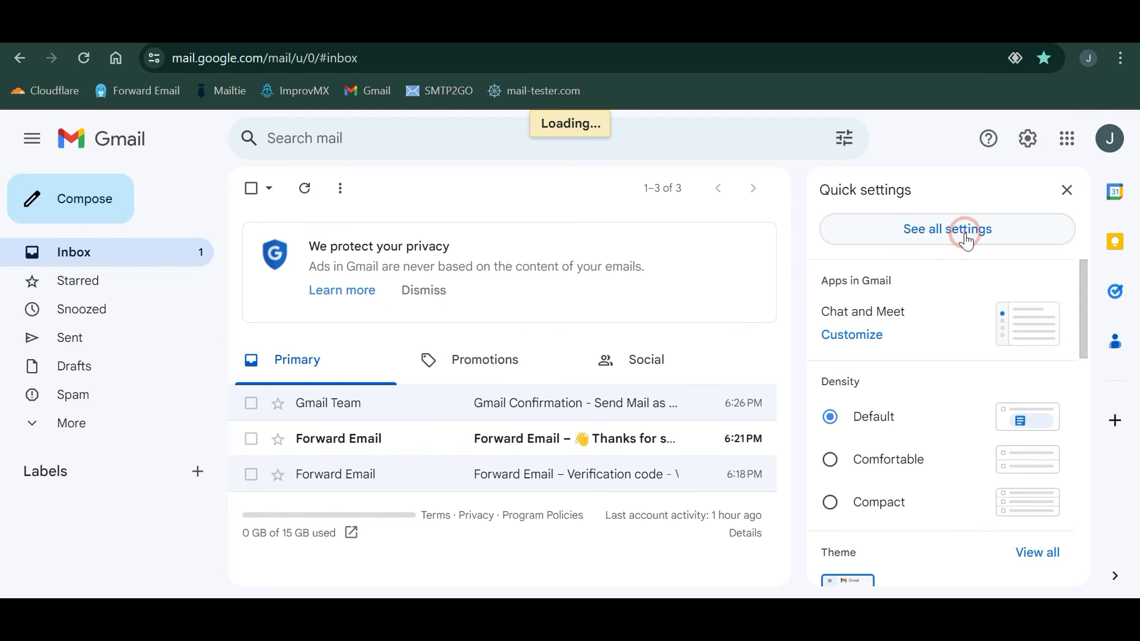
left_click(470, 228)
scroll(404, 387, "down", 5)
scroll(402, 385, "down", 3)
scroll(402, 384, "up", 5)
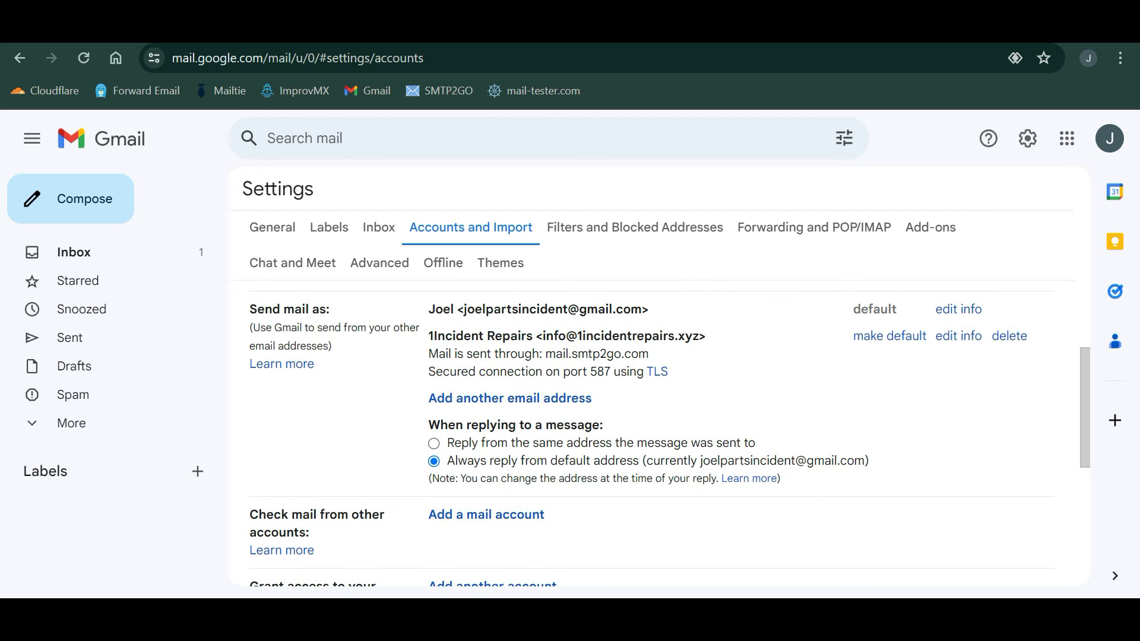
left_click(434, 443)
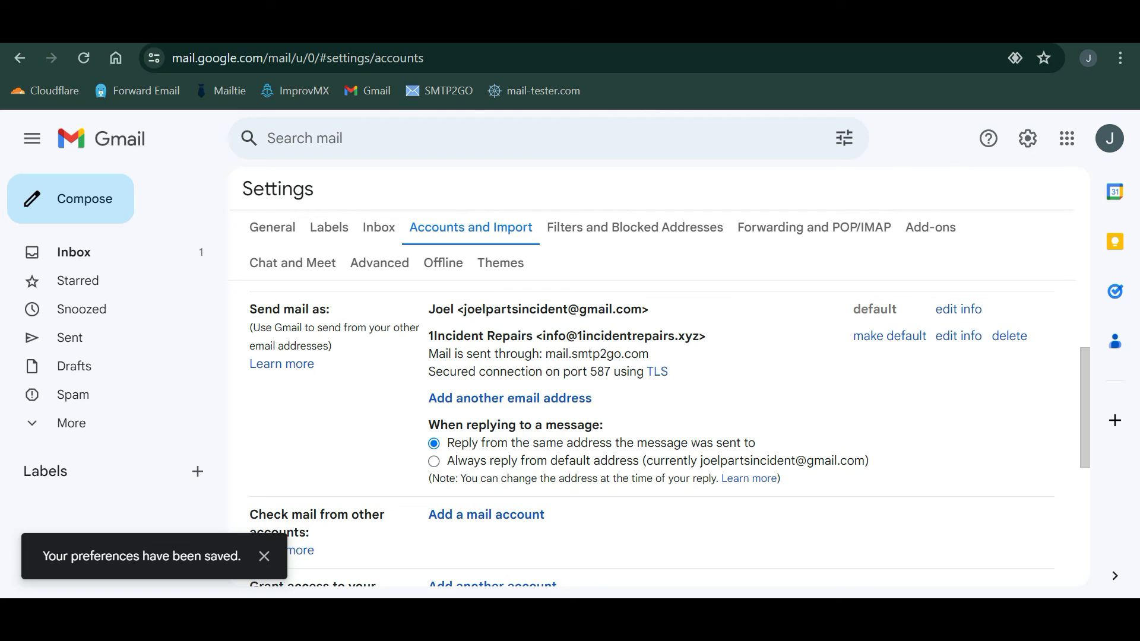
left_click(862, 336)
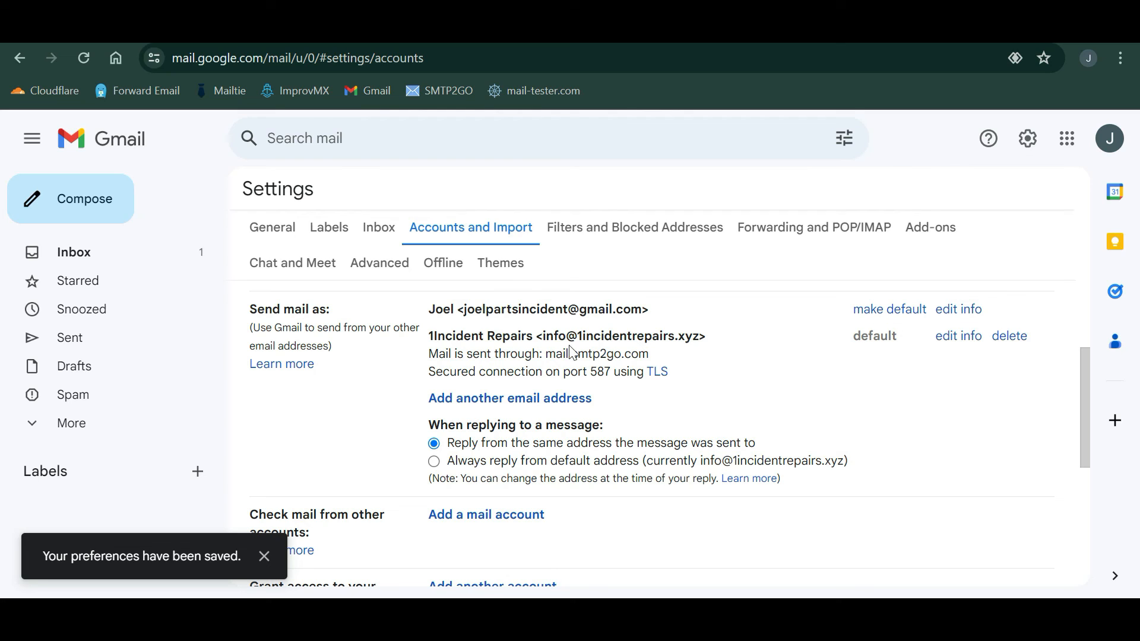
left_click(153, 254)
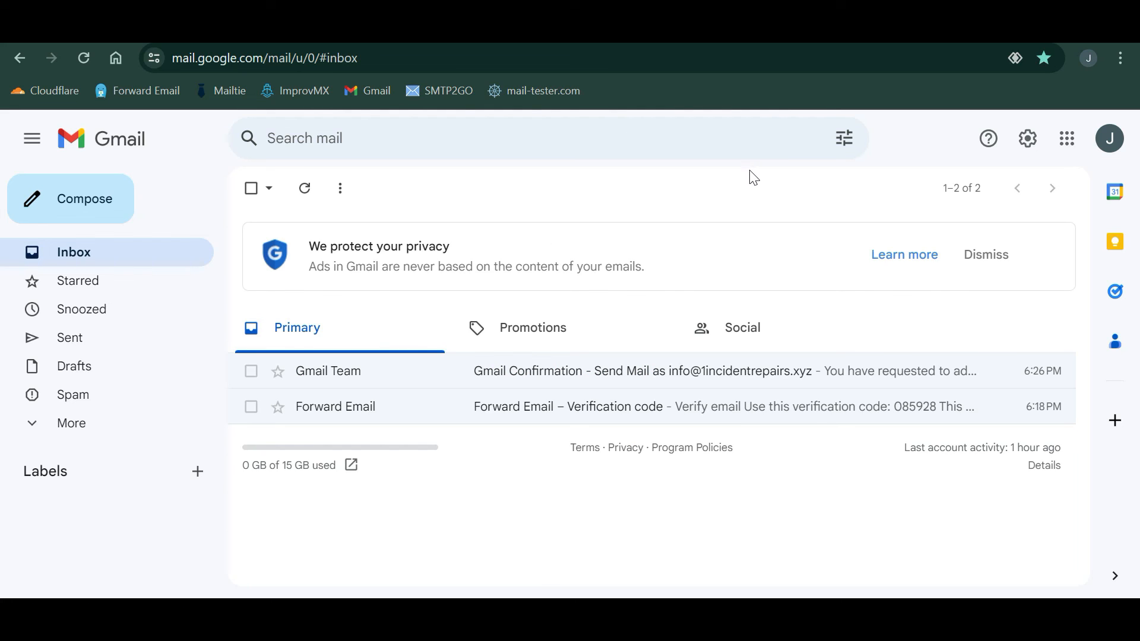
- Set Porkbun's new DNS record type to TXT and open dmarcian's DMARC Record Wizard
key("ctrl+Tab")
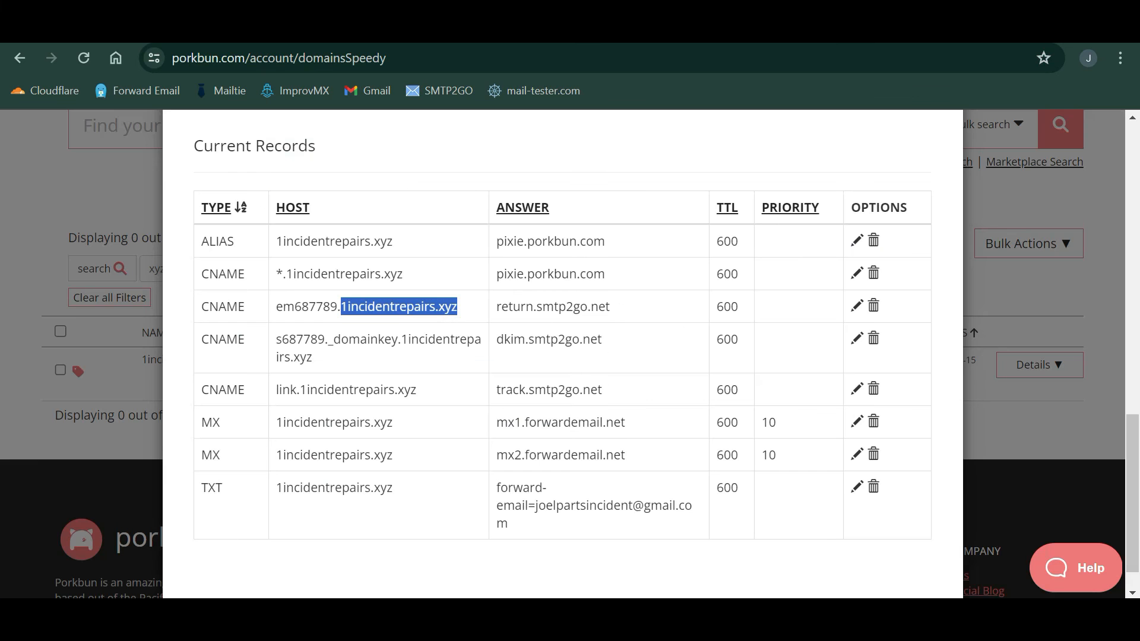
left_click(401, 372)
scroll(401, 373, "up", 10)
left_click(355, 260)
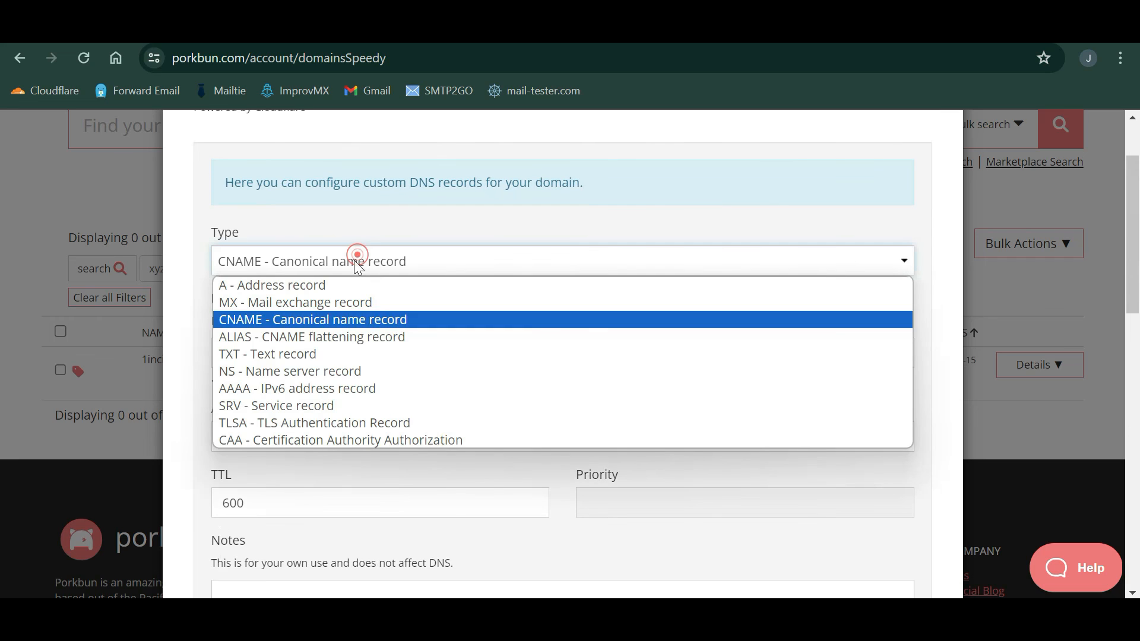
left_click(305, 354)
left_click(347, 347)
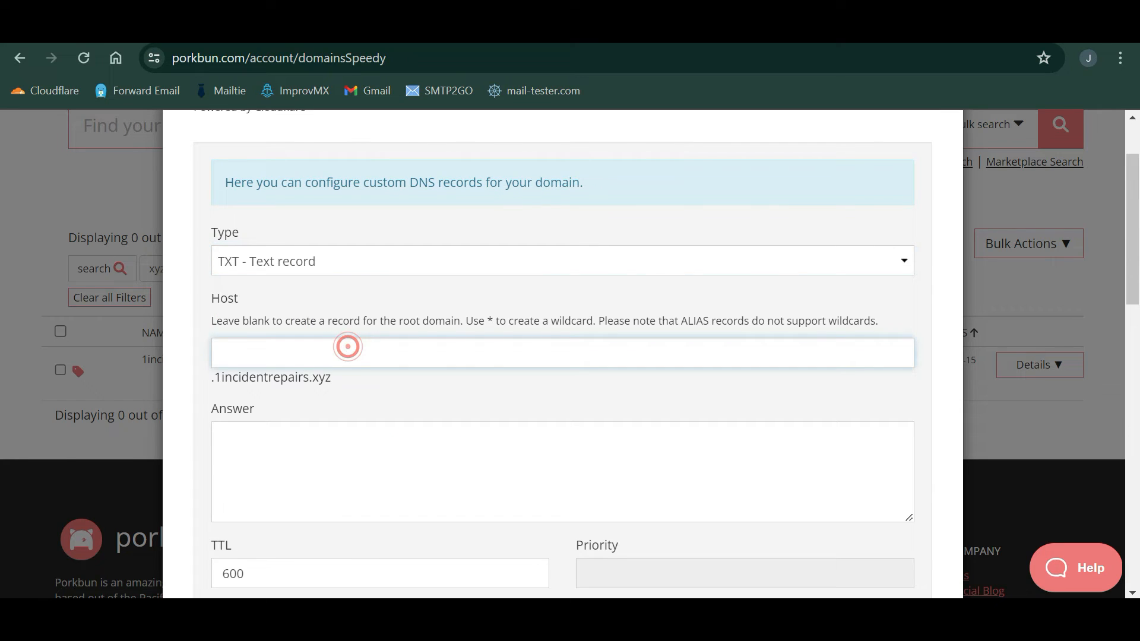
key("ctrl+Tab")
left_click(262, 285)
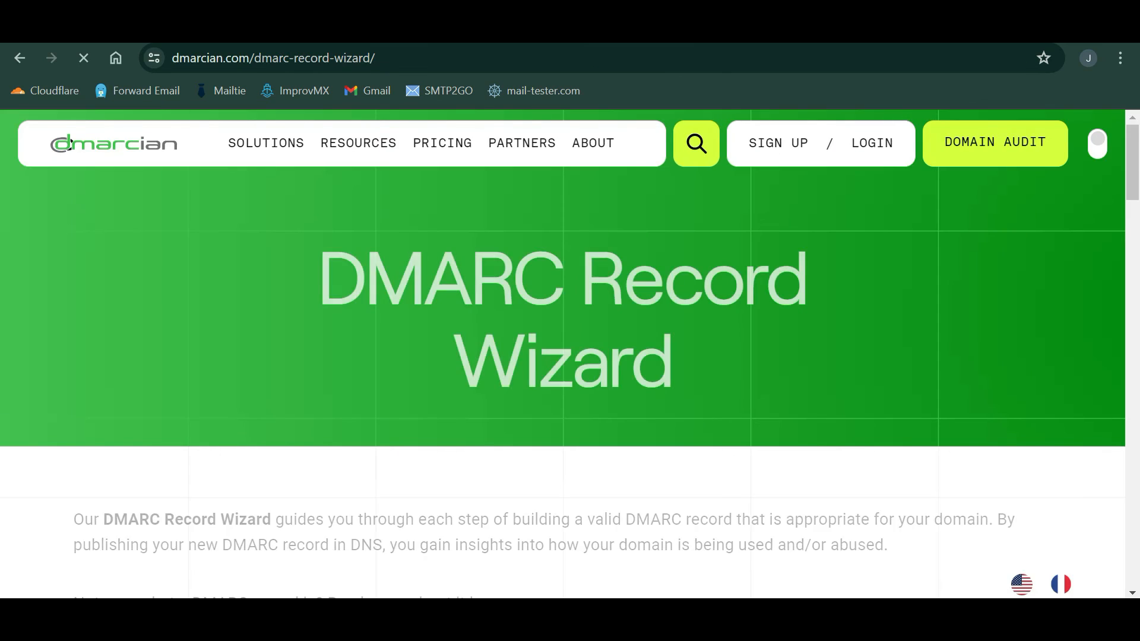
- Enter 1incidentrepairs.xyz as the domain in dmarcian's DMARC Record Wizard and start it
scroll(356, 321, "down", 7)
left_click(339, 290)
type("1incident")
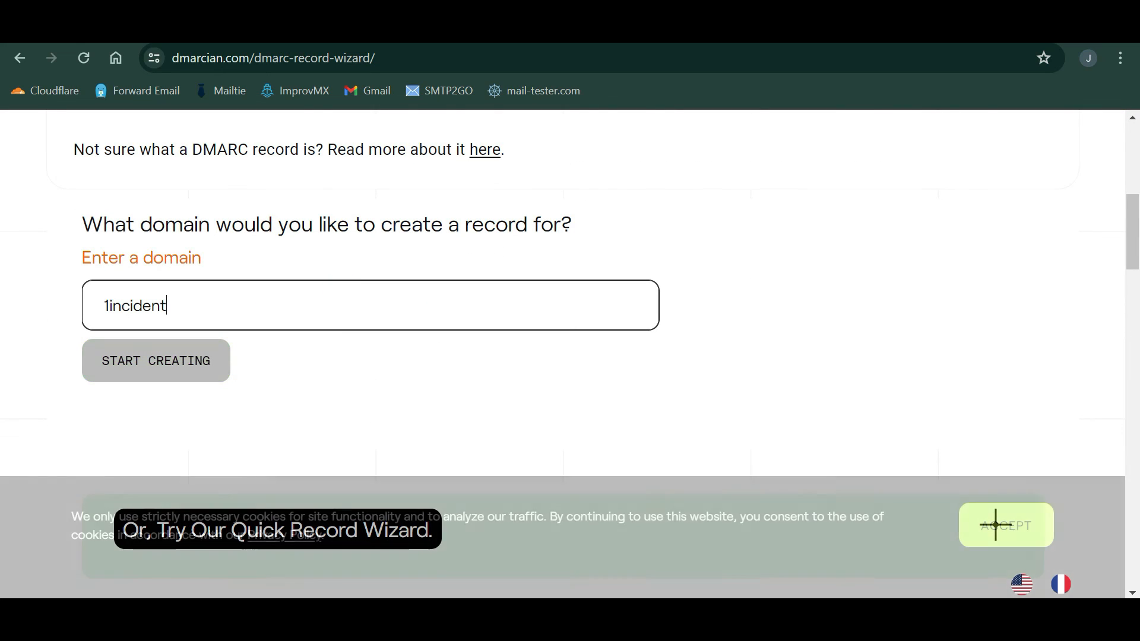
type("repairs.xyz")
left_click(181, 367)
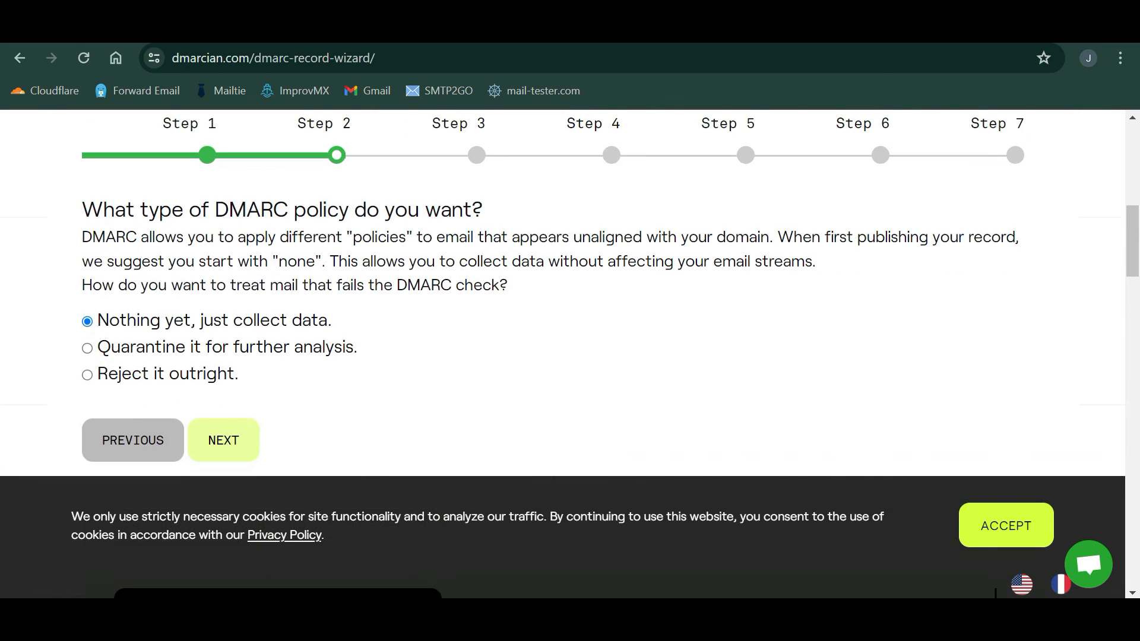
- Keep the default p=none policy for the domain and subdomains, then generate the DMARC record
left_click(221, 438)
left_click(225, 470)
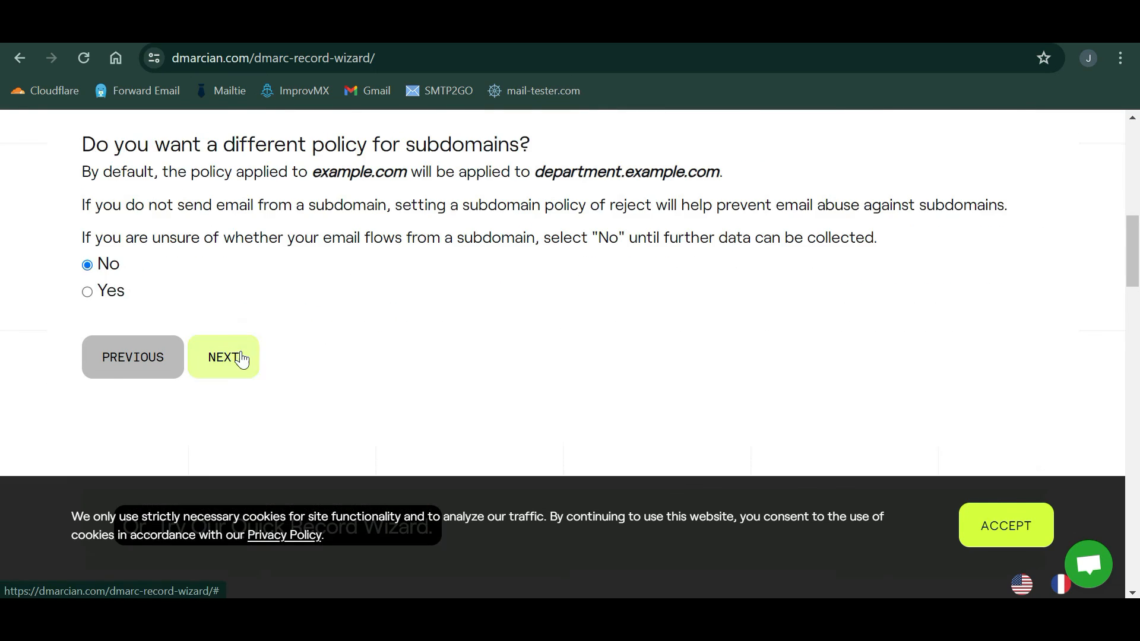
left_click(242, 359)
left_click(261, 337)
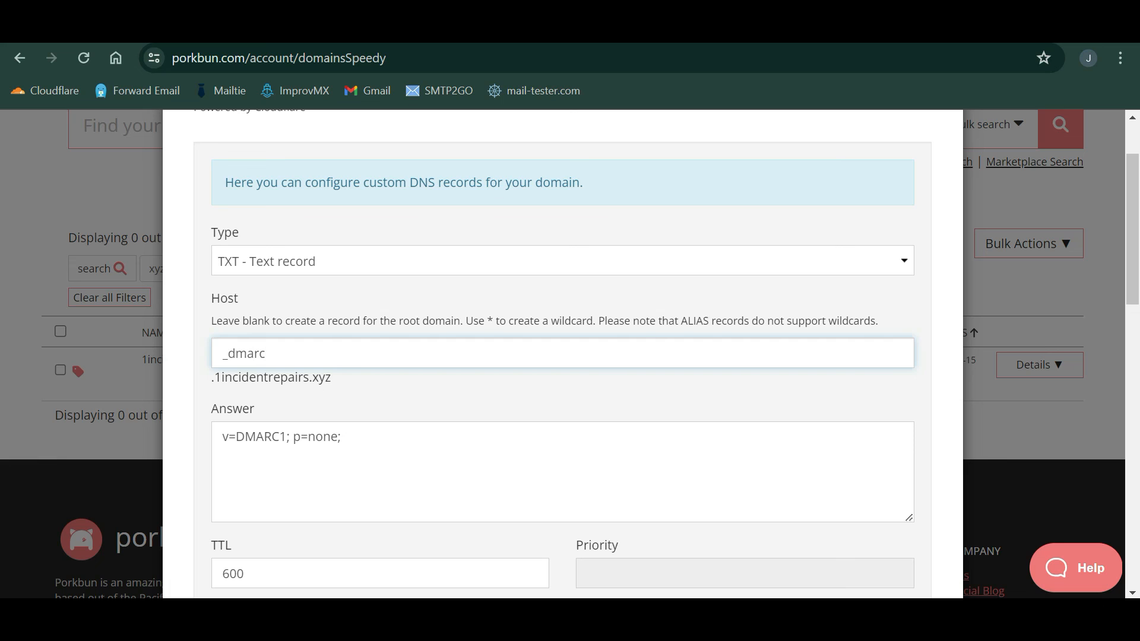
scroll(886, 457, "down", 5)
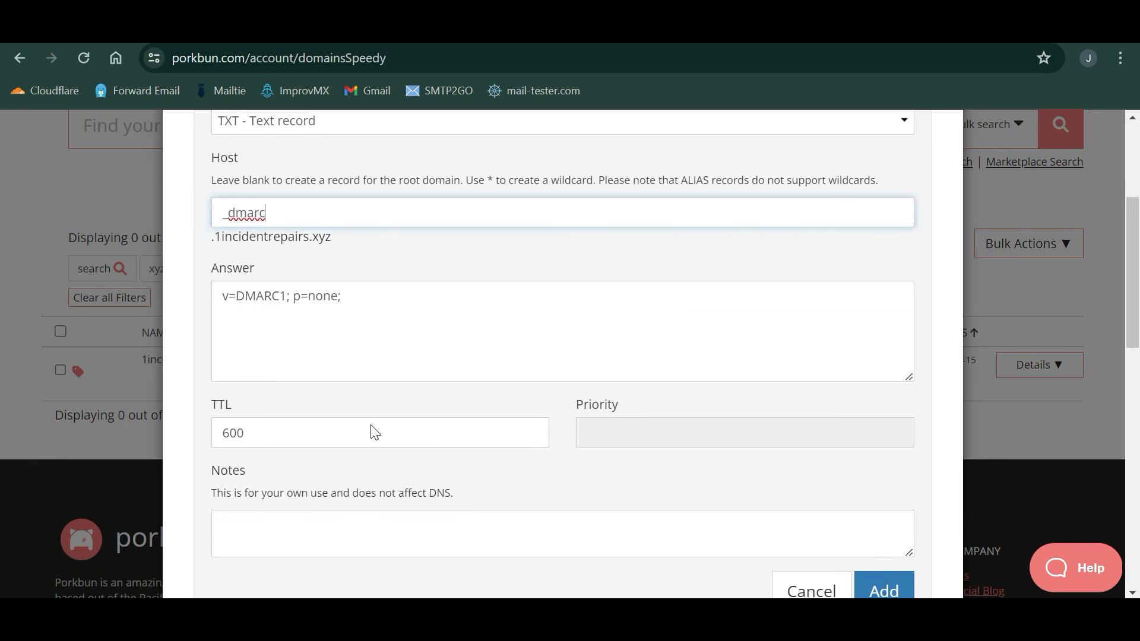